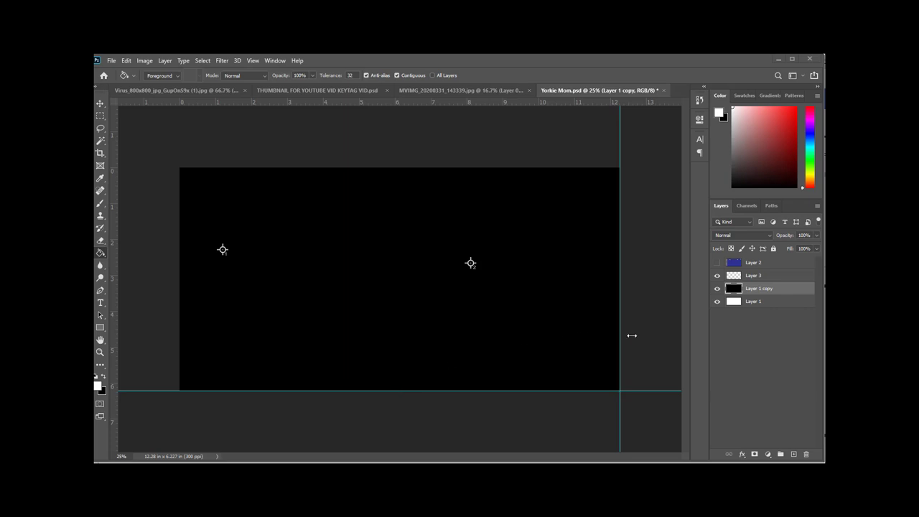
{"action": "left_click", "coordinate": [717, 264]}
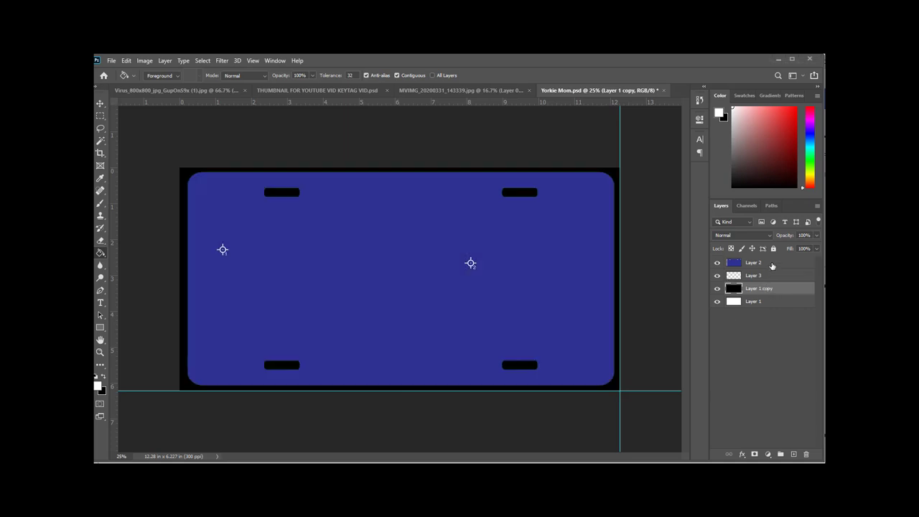
{"action": "left_click", "coordinate": [772, 265]}
{"action": "left_click", "coordinate": [817, 236]}
{"action": "mouse_move", "coordinate": [814, 246]}
{"action": "left_mouse_down"}
{"action": "mouse_move", "coordinate": [785, 249]}
{"action": "mouse_move", "coordinate": [824, 248]}
{"action": "left_mouse_up"}
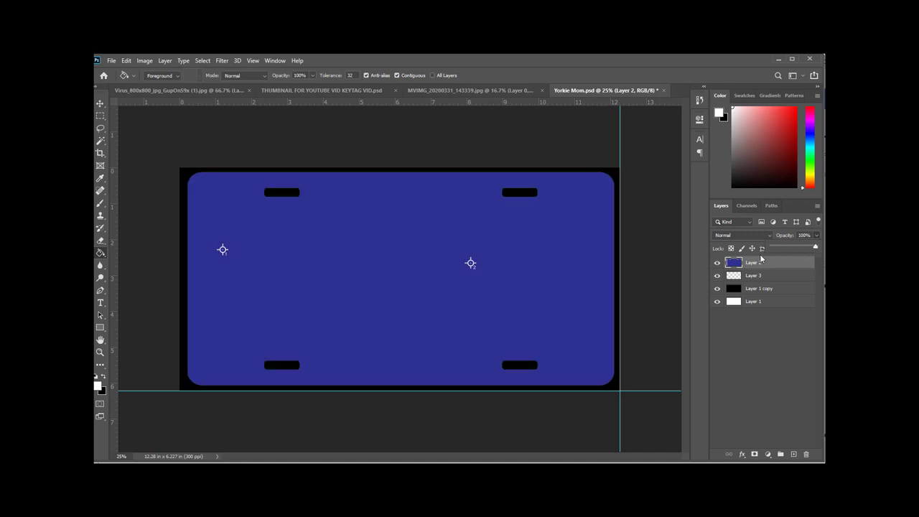
{"action": "left_click", "coordinate": [717, 263]}
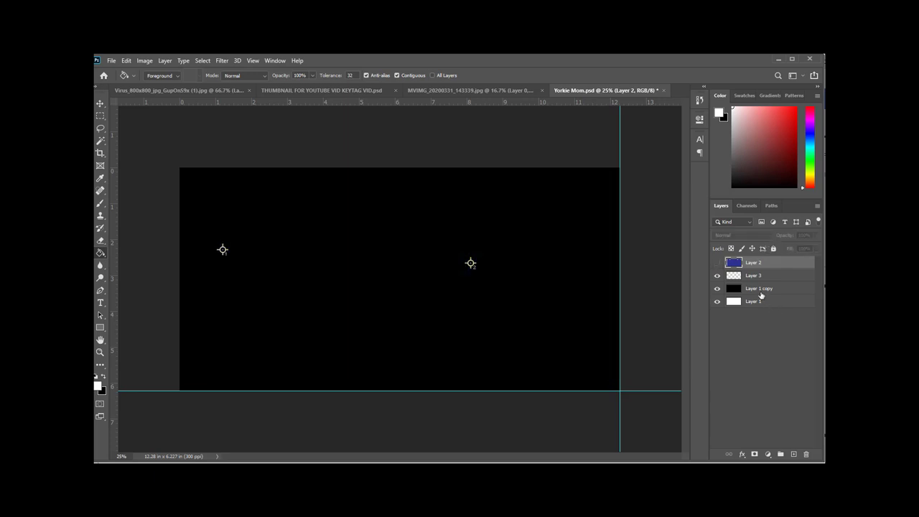
{"action": "left_click", "coordinate": [759, 290]}
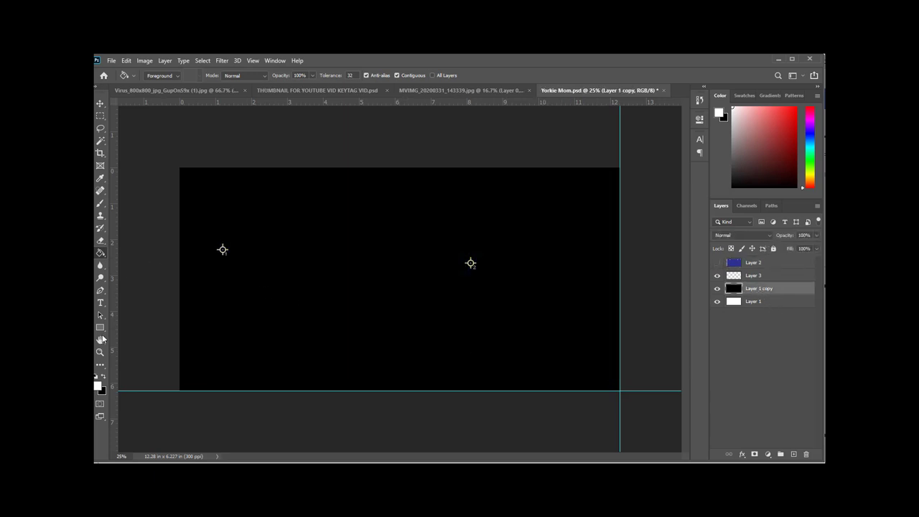
- Add a Gradient Overlay to Layer 1 copy with a new 33% stop coloured #0837ad
{"action": "double_click", "coordinate": [787, 290]}
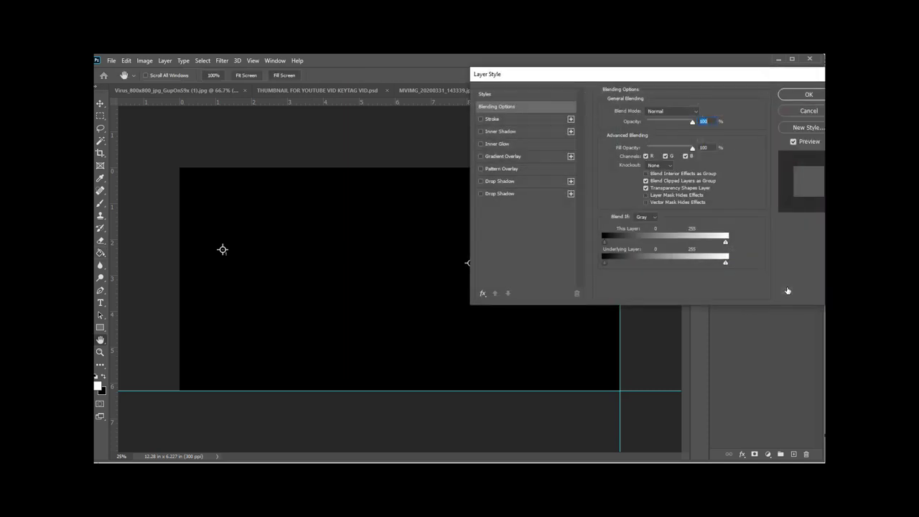
{"action": "left_click", "coordinate": [492, 156]}
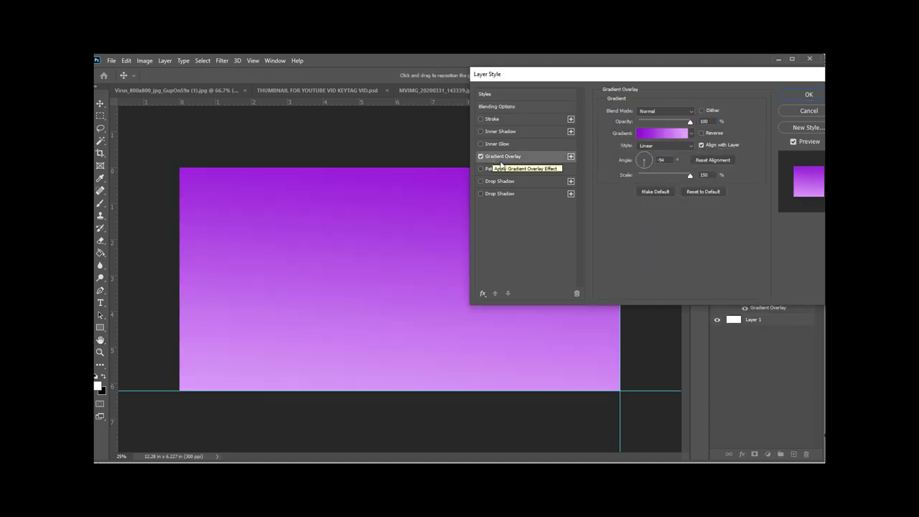
{"action": "left_click", "coordinate": [658, 135]}
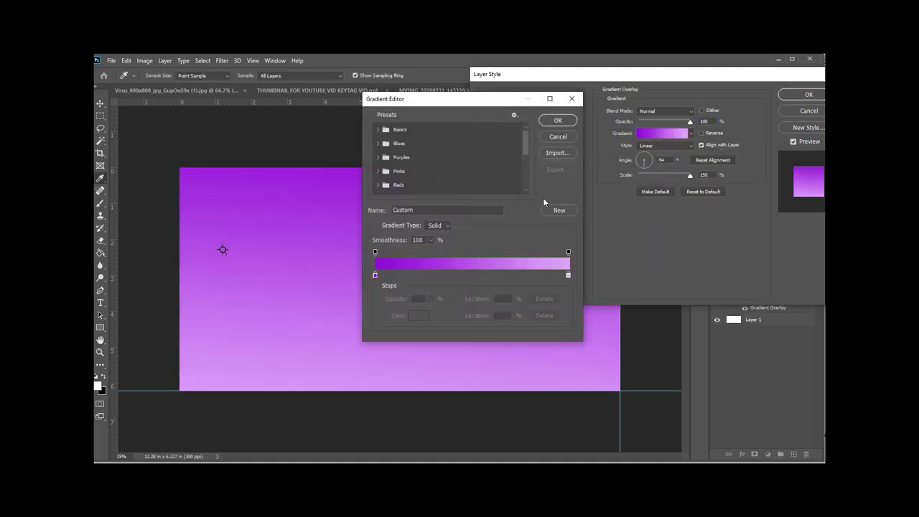
{"action": "left_click", "coordinate": [439, 275]}
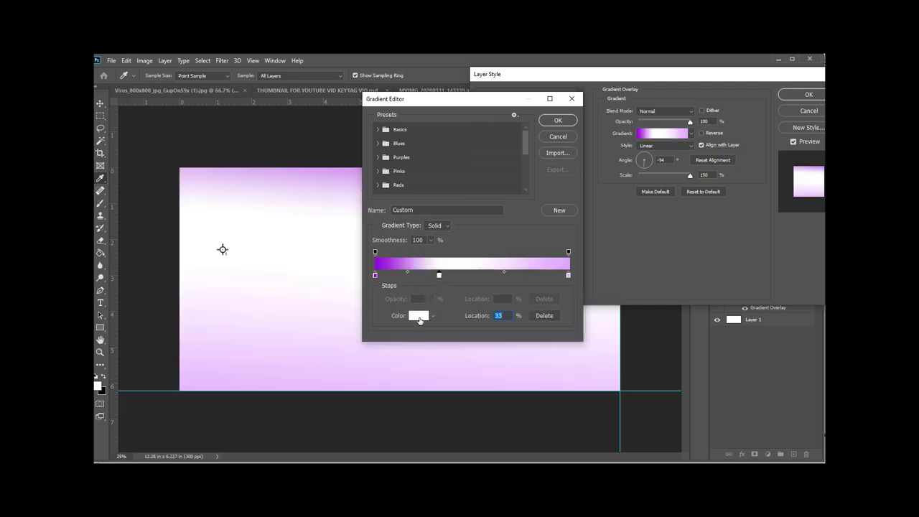
{"action": "left_click", "coordinate": [418, 318]}
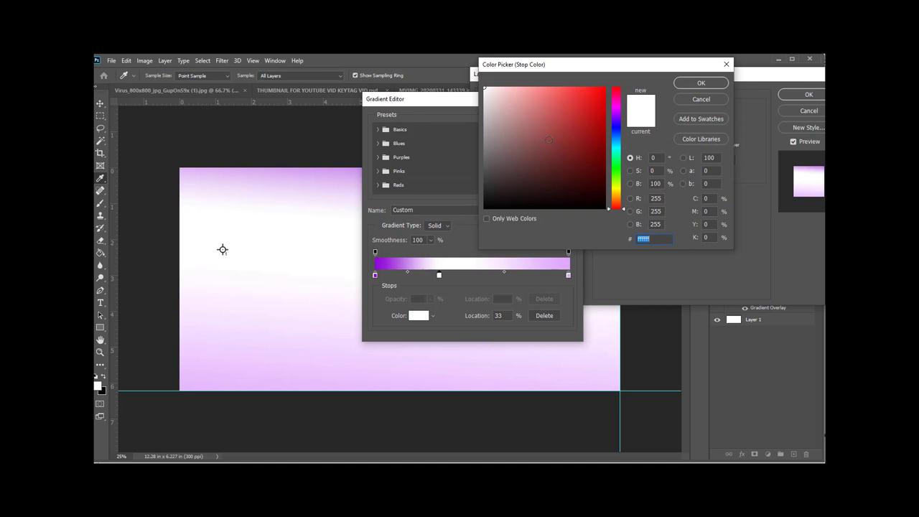
{"action": "left_click", "coordinate": [619, 134]}
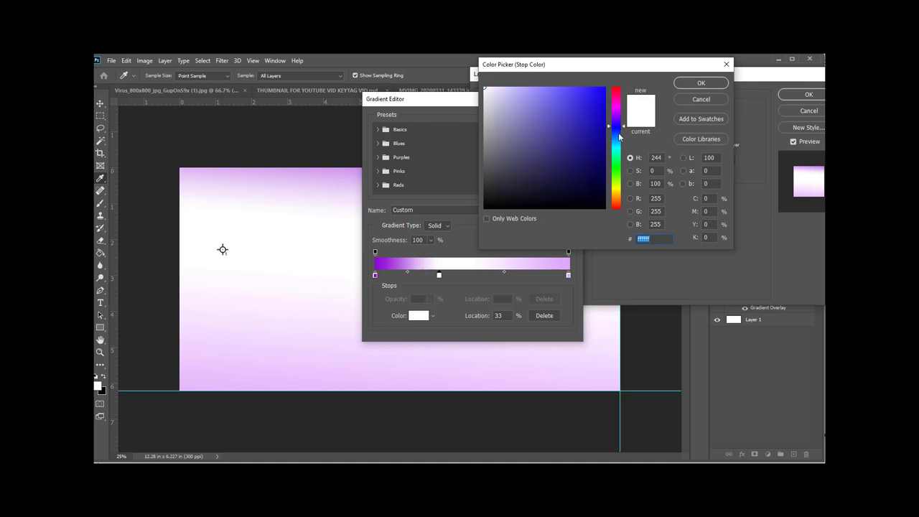
{"action": "left_click", "coordinate": [599, 127]}
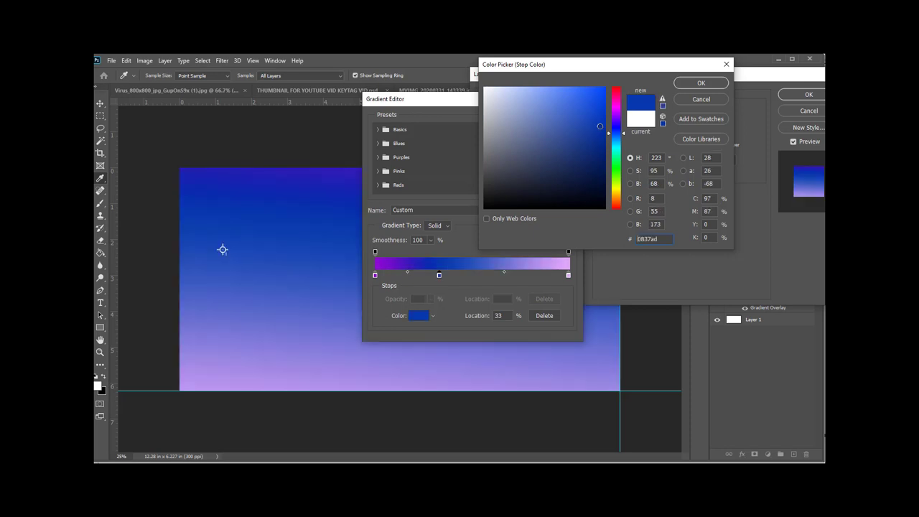
{"action": "left_click", "coordinate": [701, 82]}
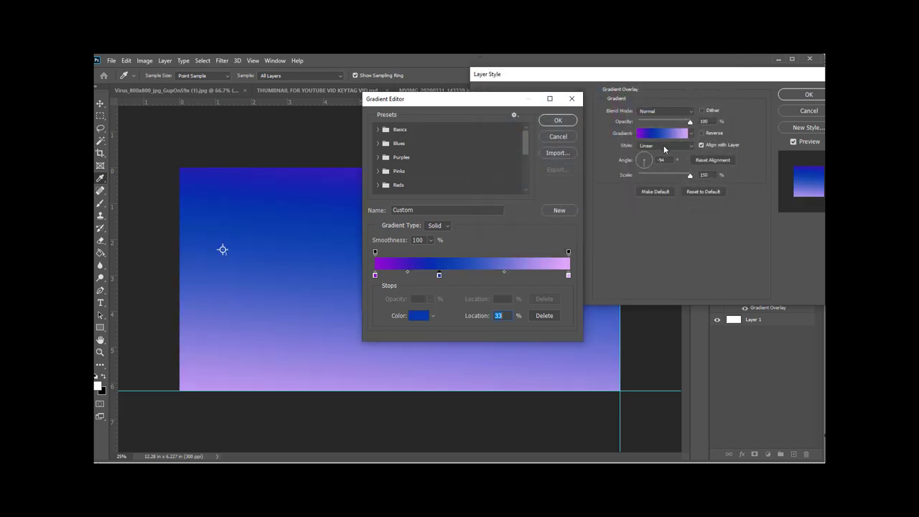
- Move the blue, pink and left purple stops to 54%, 81% and 18%, and add stops at 71% and 52%
{"action": "left_click_drag", "start_coordinate": [439, 277], "coordinate": [481, 273]}
{"action": "left_click_drag", "start_coordinate": [568, 275], "coordinate": [532, 275]}
{"action": "left_click_drag", "start_coordinate": [375, 275], "coordinate": [447, 277]}
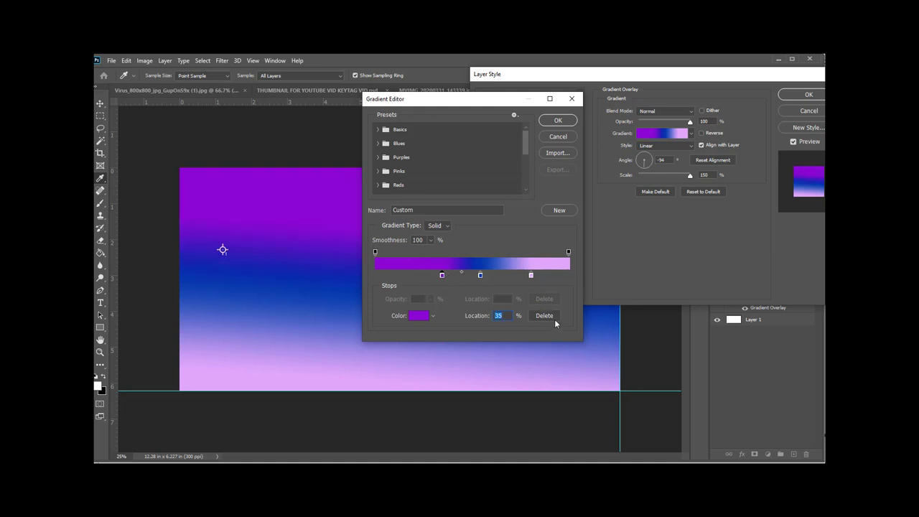
{"action": "left_click", "coordinate": [514, 277]}
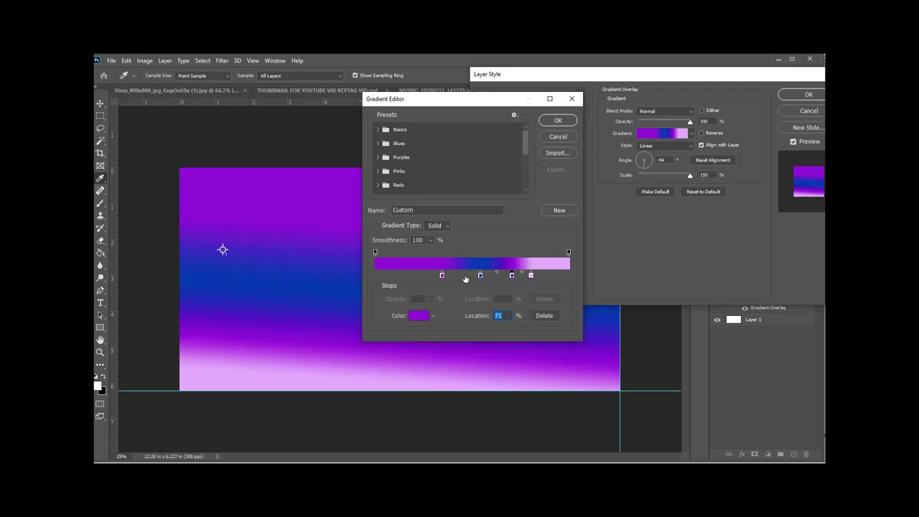
{"action": "left_click", "coordinate": [469, 276]}
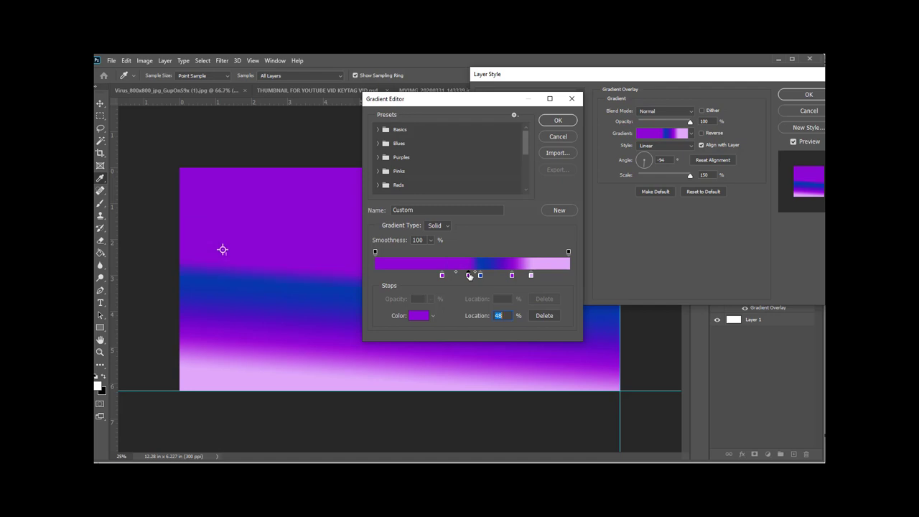
{"action": "left_click_drag", "start_coordinate": [469, 276], "coordinate": [415, 280]}
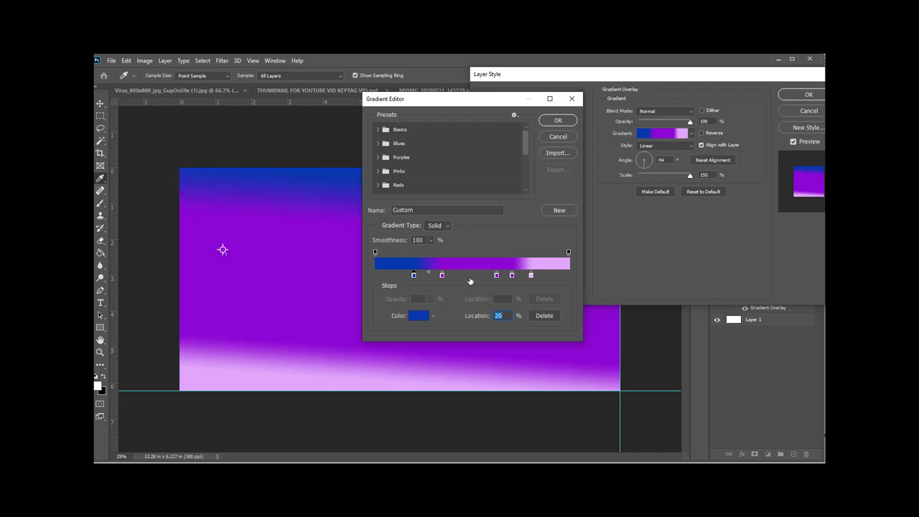
- Add a blue stop at 84% and move the pale pink stop to 77%
{"action": "left_click", "coordinate": [553, 275]}
{"action": "left_click_drag", "start_coordinate": [554, 276], "coordinate": [539, 274]}
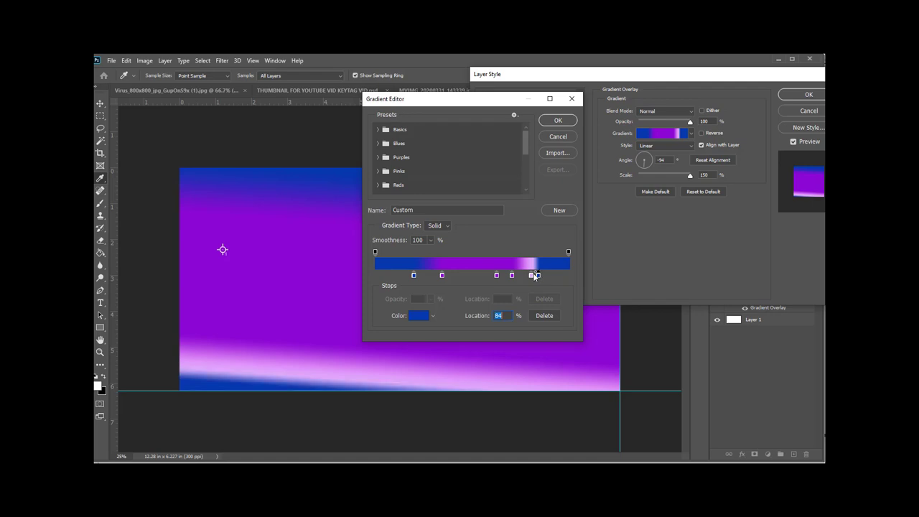
{"action": "left_click_drag", "start_coordinate": [531, 275], "coordinate": [446, 275]}
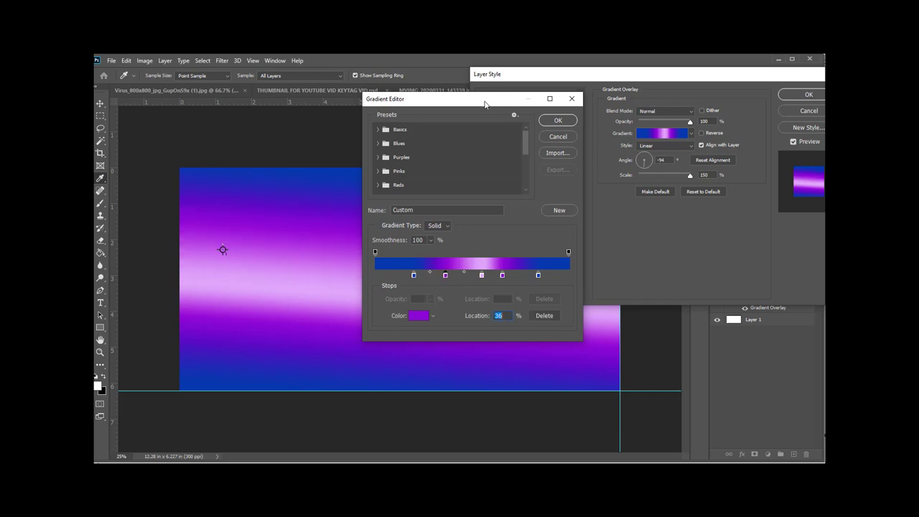
{"action": "left_click_drag", "start_coordinate": [487, 102], "coordinate": [712, 207]}
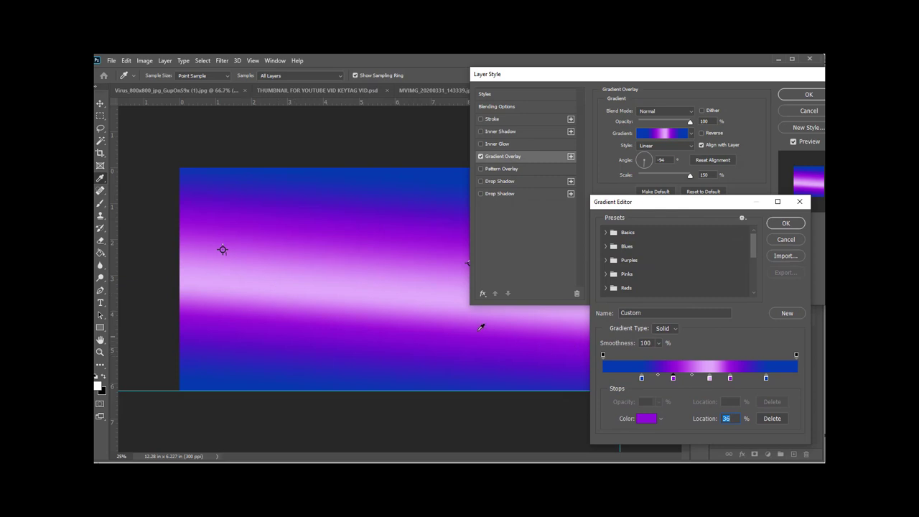
- Keep the edited gradient, set the Gradient Overlay angle to 90°, and apply the layer style
{"action": "left_click", "coordinate": [785, 223]}
{"action": "left_click", "coordinate": [668, 160]}
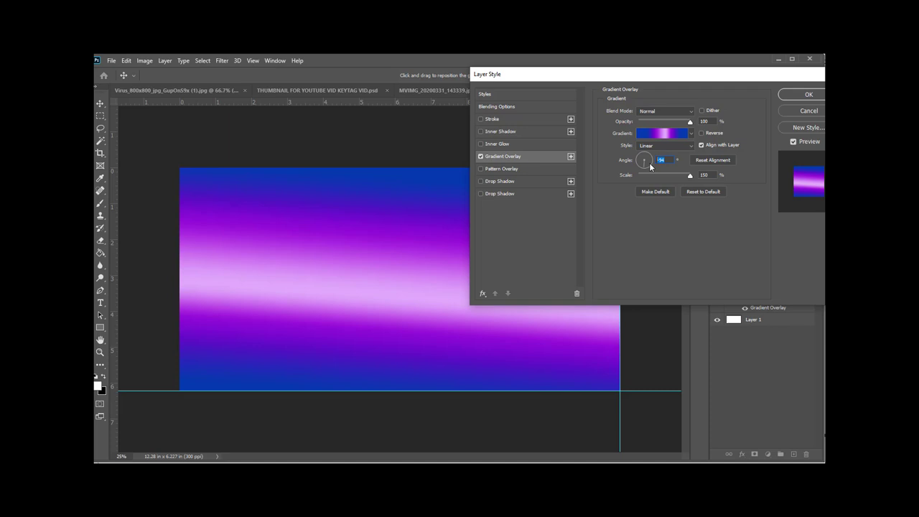
{"action": "type", "text": "90"}
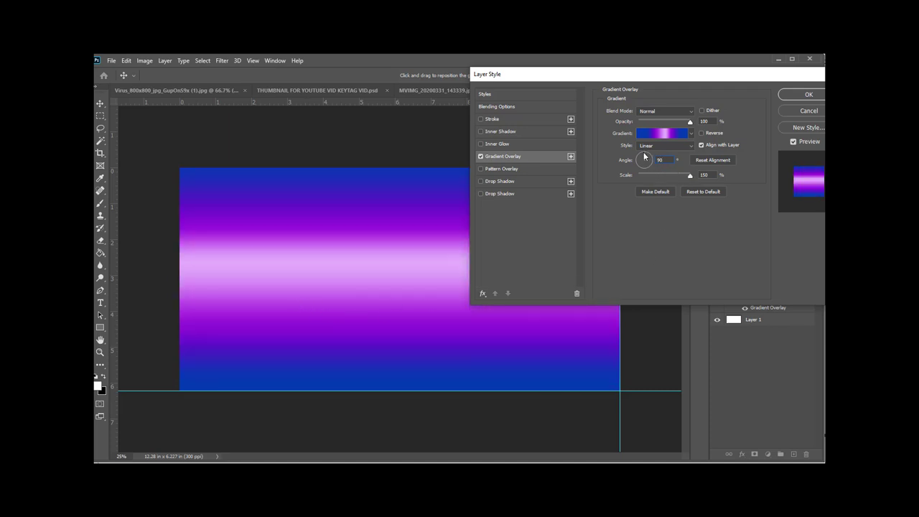
{"action": "mouse_move", "coordinate": [646, 155]}
{"action": "left_mouse_down"}
{"action": "mouse_move", "coordinate": [652, 171]}
{"action": "mouse_move", "coordinate": [644, 170]}
{"action": "mouse_move", "coordinate": [646, 156]}
{"action": "left_mouse_up"}
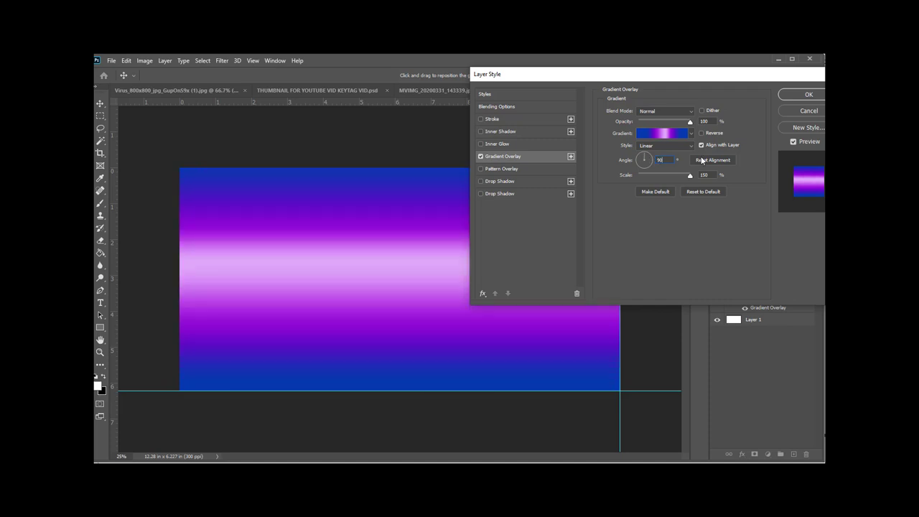
{"action": "left_click", "coordinate": [811, 98]}
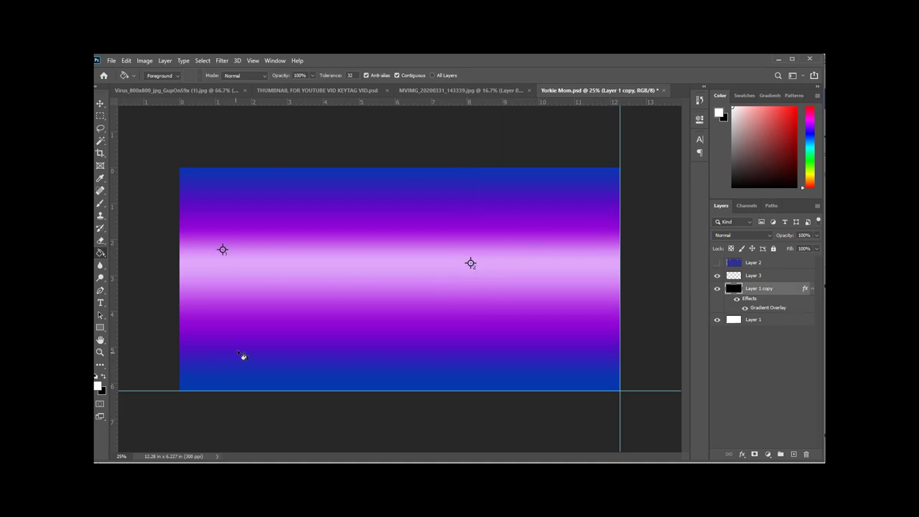
- On Layer 3, draw a square selection left of the plate's centre and fill it white
{"action": "left_click", "coordinate": [783, 278]}
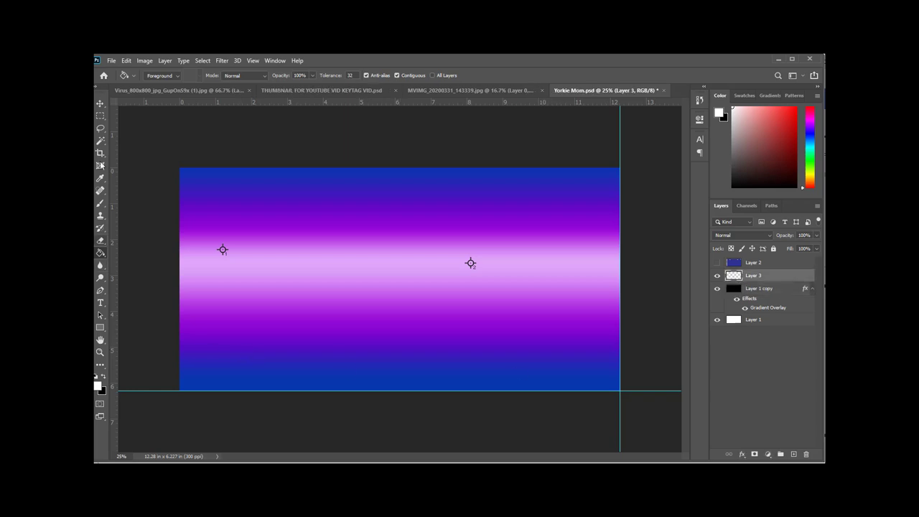
{"action": "left_click", "coordinate": [100, 116]}
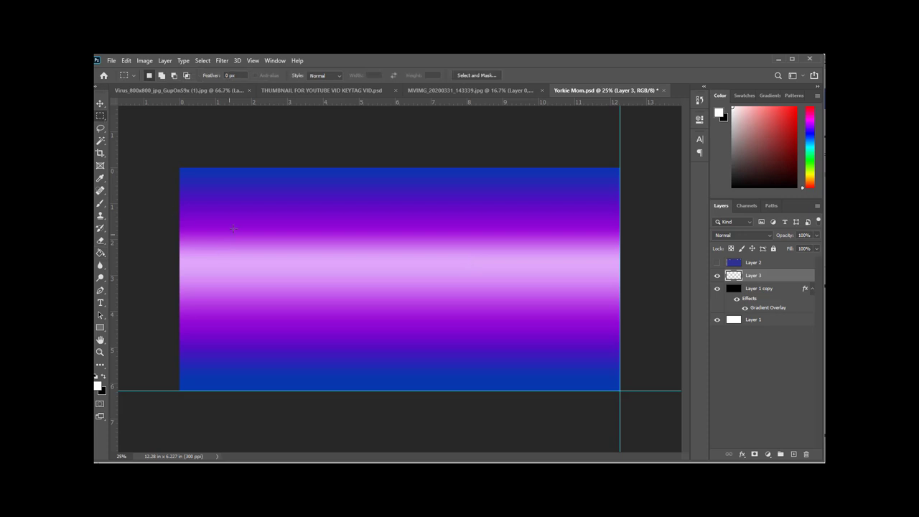
{"action": "left_click_drag", "start_coordinate": [243, 228], "coordinate": [358, 337]}
{"action": "left_click", "coordinate": [358, 336]}
{"action": "left_click", "coordinate": [100, 252]}
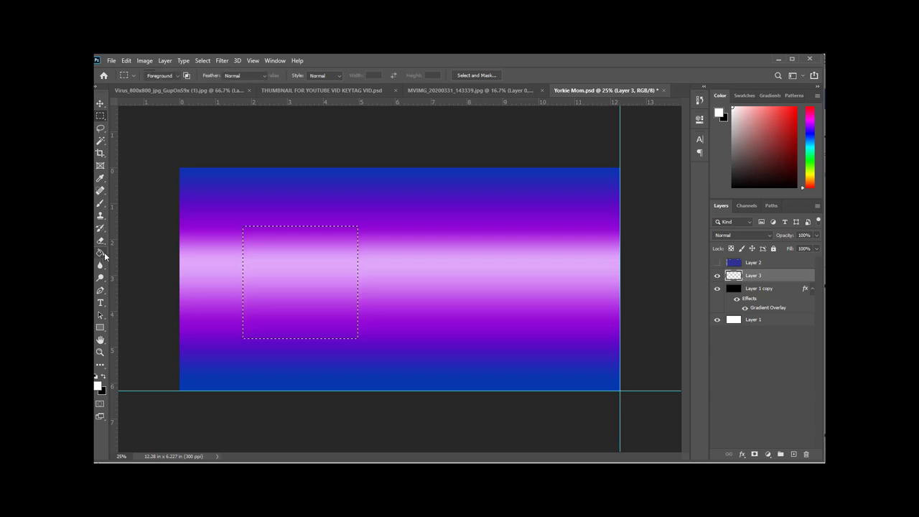
{"action": "left_click", "coordinate": [275, 267]}
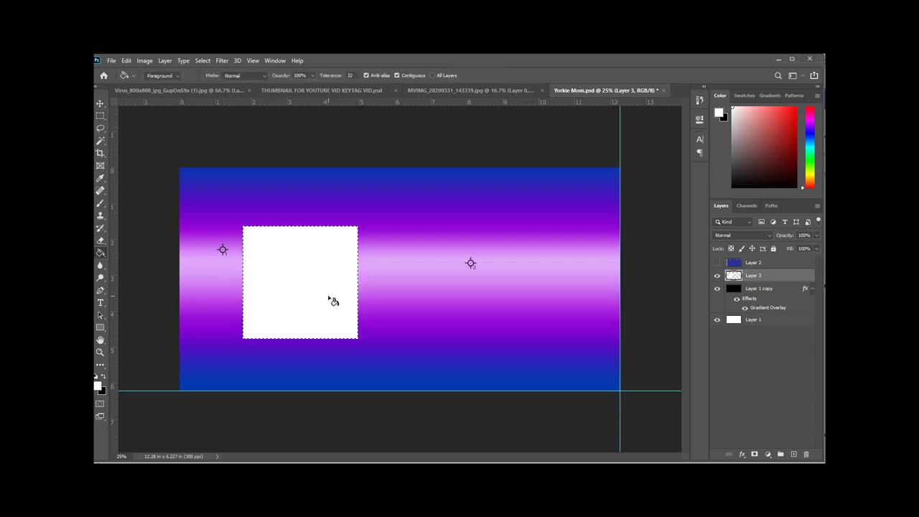
- Contract the square's selection with Select > Modify > Contract by 100 pixels, then contract it again
{"action": "left_click", "coordinate": [203, 60]}
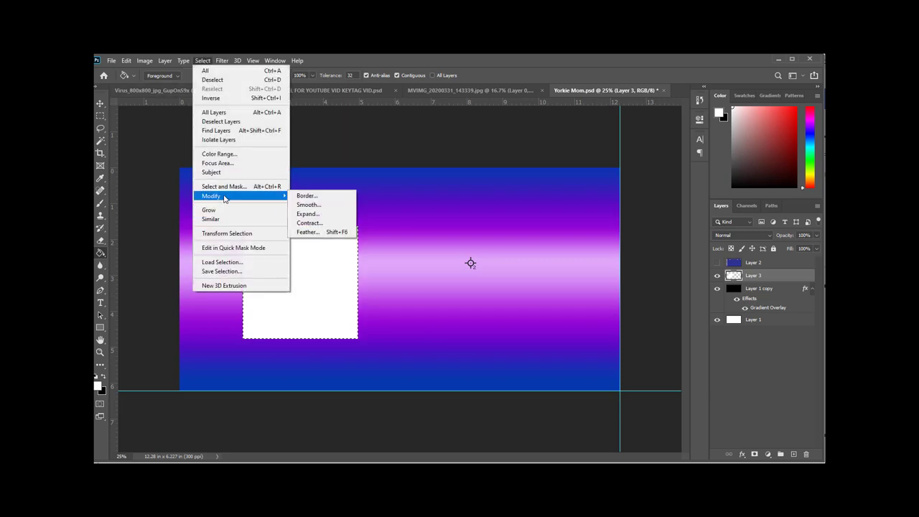
{"action": "left_click", "coordinate": [307, 223]}
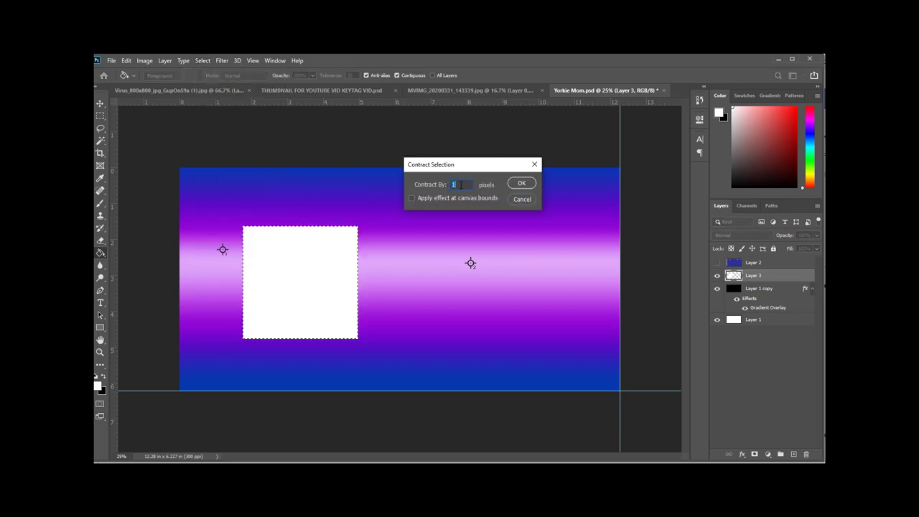
{"action": "type", "text": "100"}
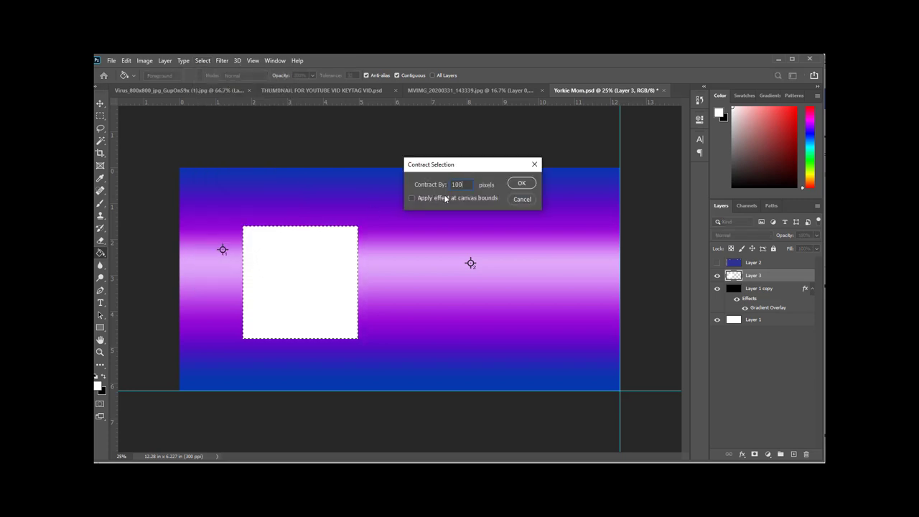
{"action": "left_click", "coordinate": [522, 184]}
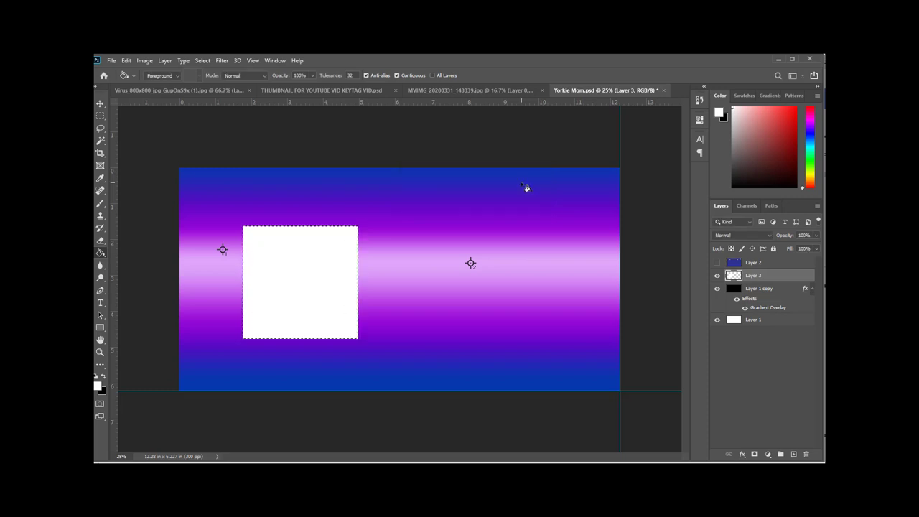
{"action": "left_click", "coordinate": [203, 60]}
{"action": "mouse_move", "coordinate": [216, 196]}
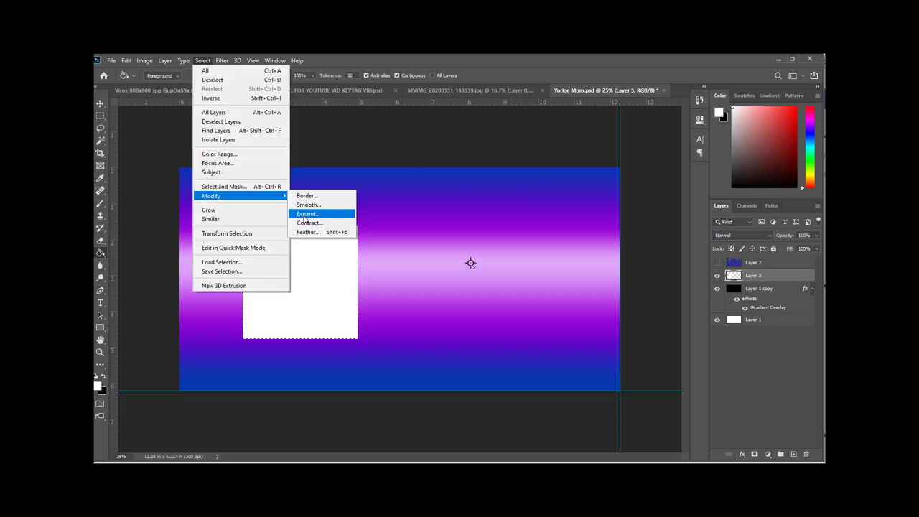
{"action": "left_click", "coordinate": [309, 223]}
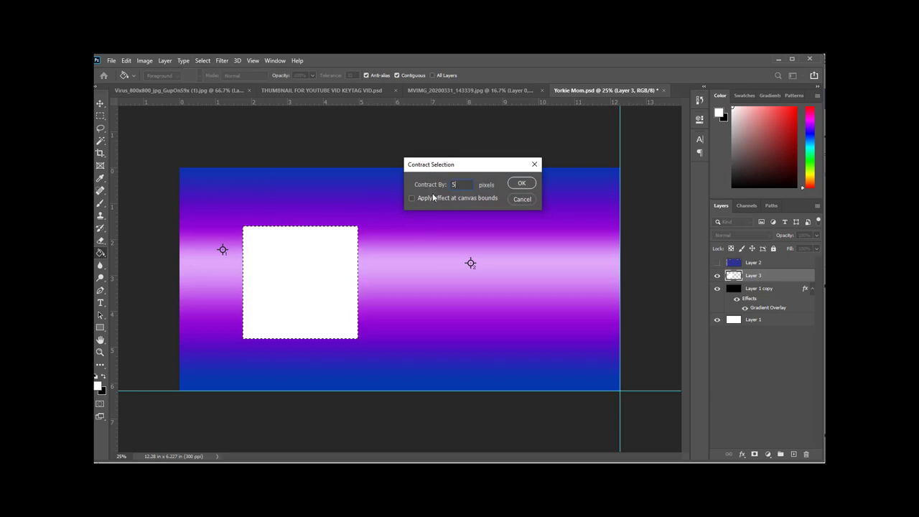
{"action": "left_click", "coordinate": [521, 185]}
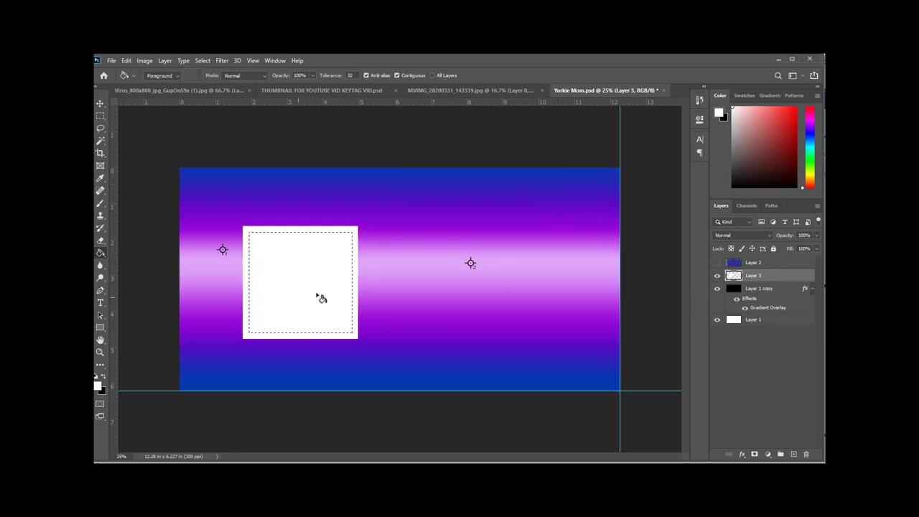
- Delete the square's interior to leave a white frame, deselect, and nudge the frame left
{"action": "key", "text": "Delete"}
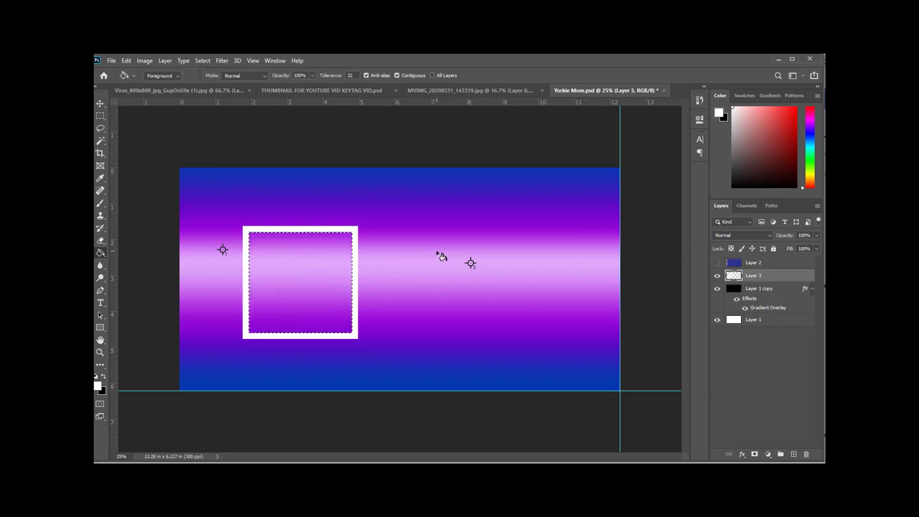
{"action": "left_click", "coordinate": [100, 103]}
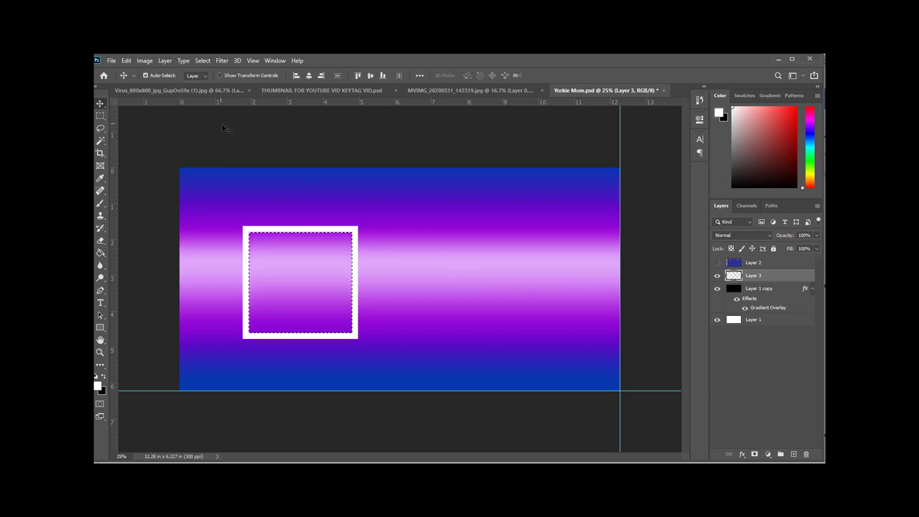
{"action": "key", "text": "ctrl+d"}
{"action": "mouse_move", "coordinate": [288, 231]}
{"action": "left_mouse_down"}
{"action": "mouse_move", "coordinate": [308, 228]}
{"action": "mouse_move", "coordinate": [284, 218]}
{"action": "mouse_move", "coordinate": [283, 236]}
{"action": "left_mouse_up"}
- Enlarge the white frame proportionally with Free Transform and move it up and left
{"action": "key", "text": "ctrl"}
{"action": "key", "text": "ctrl+t"}
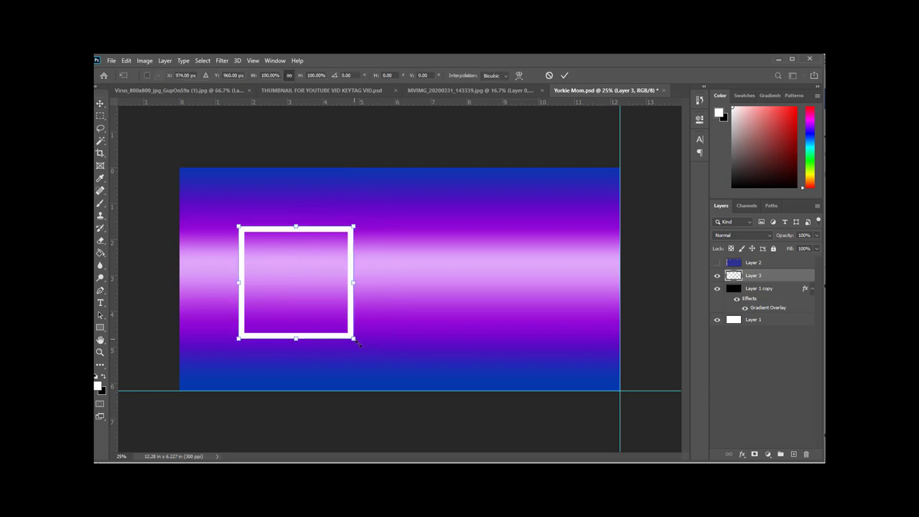
{"action": "left_click_drag", "start_coordinate": [354, 339], "coordinate": [376, 359]}
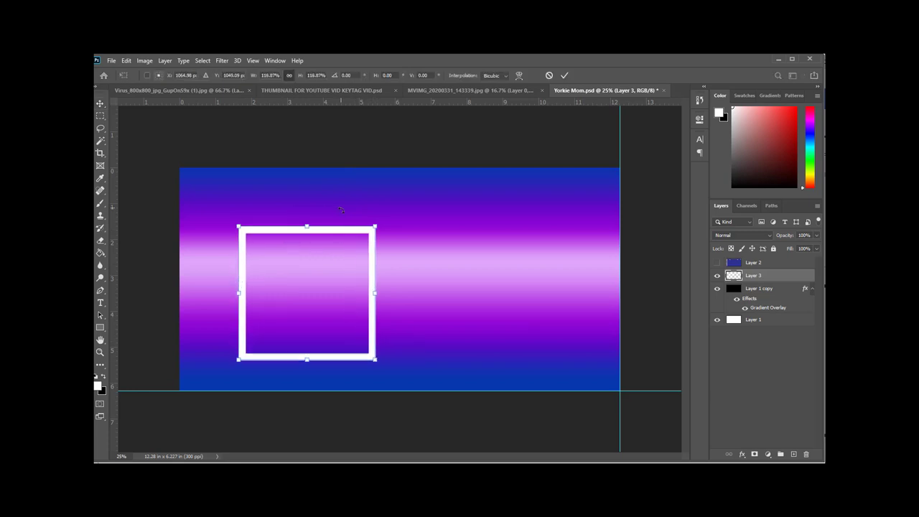
{"action": "left_click_drag", "start_coordinate": [338, 230], "coordinate": [356, 201]}
- Commit the frame transform, show Layer 2, and lower Layer 3 and Layer 2 opacity to about 30%
{"action": "key", "text": "Return"}
{"action": "left_click", "coordinate": [717, 263]}
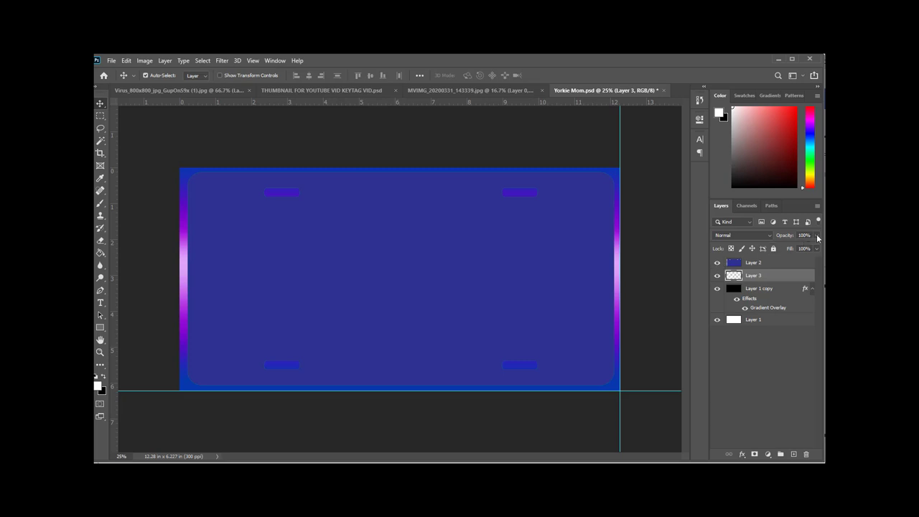
{"action": "left_click", "coordinate": [818, 235]}
{"action": "left_click_drag", "start_coordinate": [818, 250], "coordinate": [785, 247]}
{"action": "left_click", "coordinate": [779, 262]}
{"action": "left_click", "coordinate": [779, 263]}
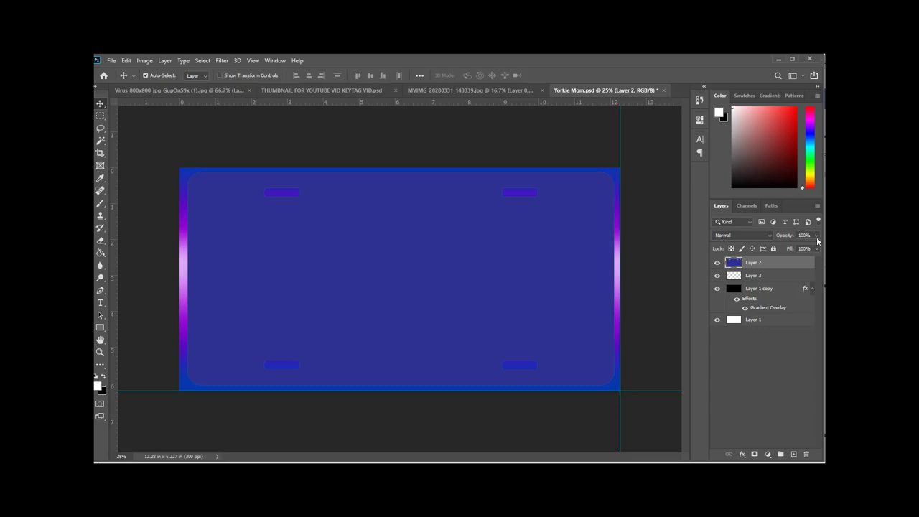
{"action": "left_click", "coordinate": [816, 237]}
{"action": "left_click_drag", "start_coordinate": [816, 245], "coordinate": [784, 245]}
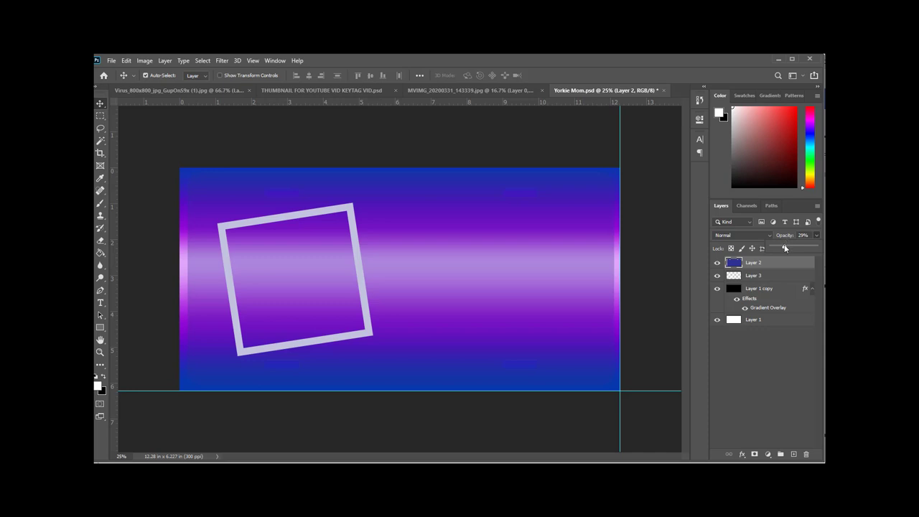
- Fill Layer 2's selected plate pixels with white using the Paint Bucket, then deselect
{"action": "right_click", "coordinate": [733, 264]}
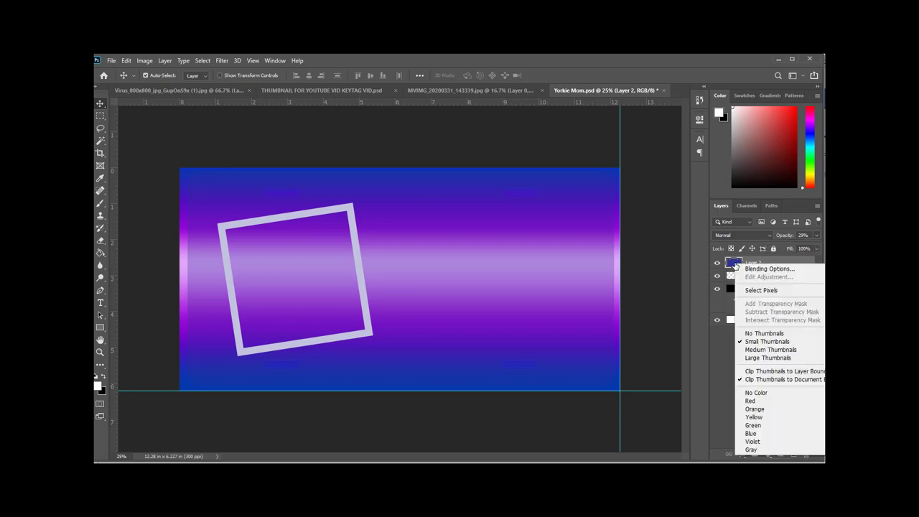
{"action": "left_click", "coordinate": [761, 290]}
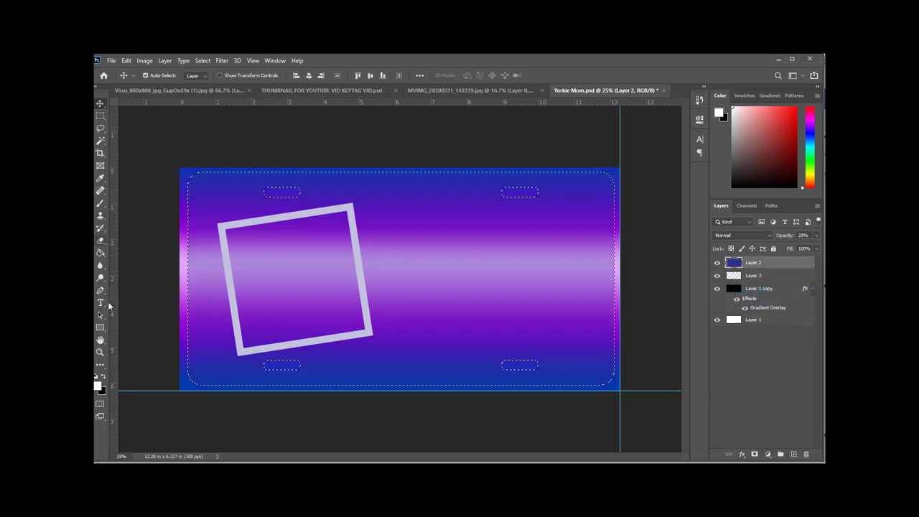
{"action": "key", "text": "g"}
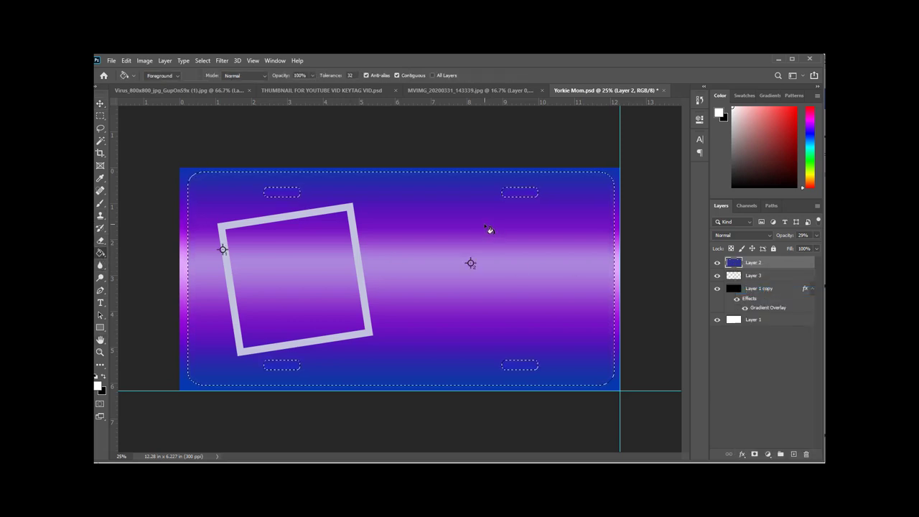
{"action": "left_click", "coordinate": [487, 226]}
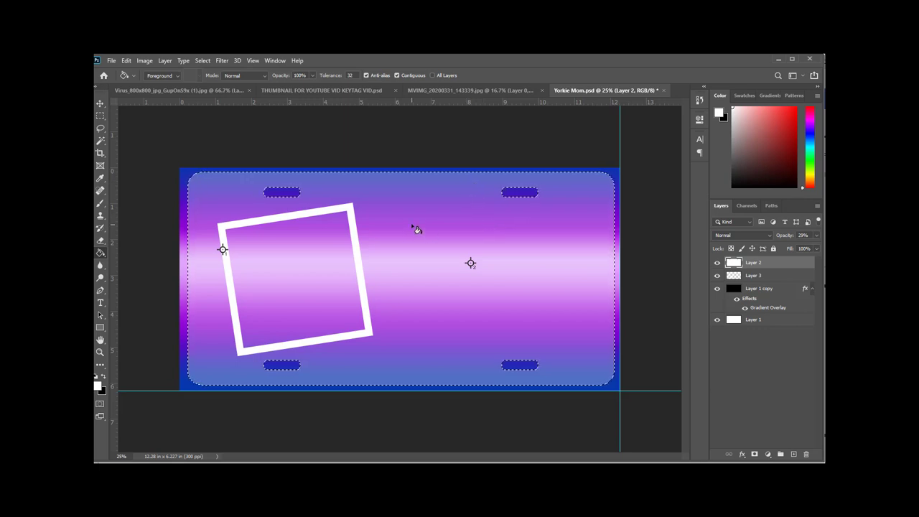
{"action": "left_click", "coordinate": [782, 276]}
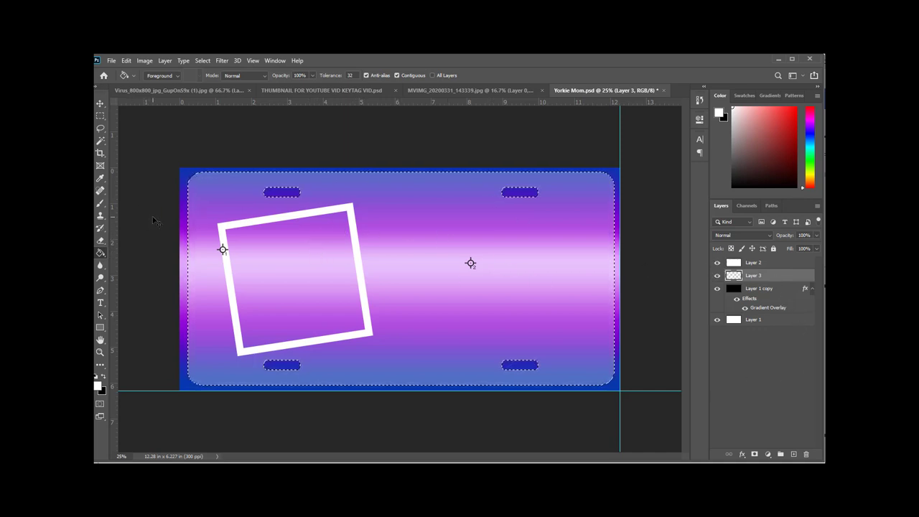
{"action": "key", "text": "ctrl+d"}
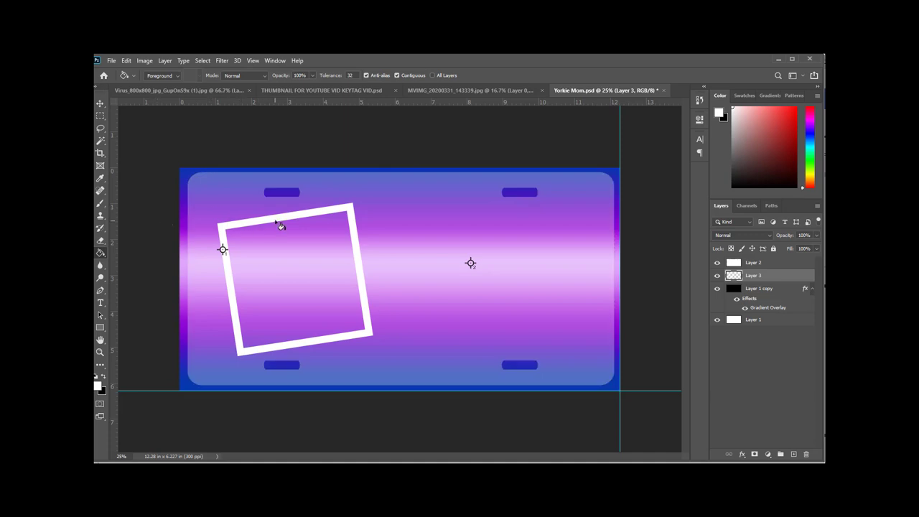
- Move Layer 3 above Layer 2 in the layer stack
{"action": "left_click", "coordinate": [100, 103]}
{"action": "left_click", "coordinate": [252, 226]}
{"action": "mouse_move", "coordinate": [252, 226]}
{"action": "left_mouse_down"}
{"action": "mouse_move", "coordinate": [289, 213]}
{"action": "mouse_move", "coordinate": [248, 227]}
{"action": "left_mouse_up"}
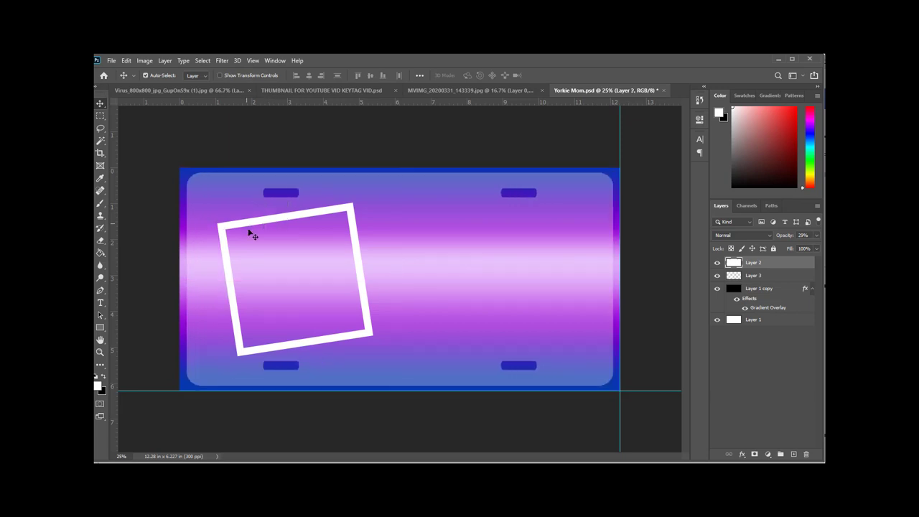
{"action": "left_click", "coordinate": [768, 279]}
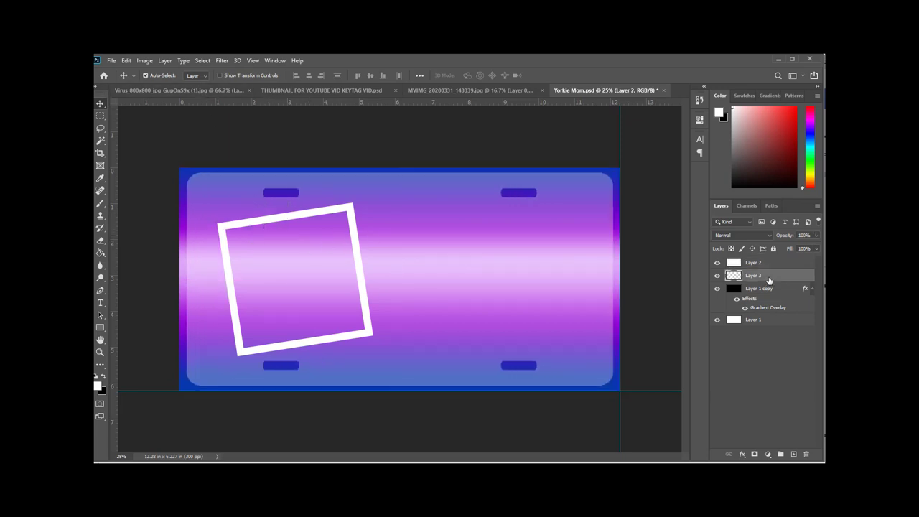
{"action": "left_click", "coordinate": [352, 217]}
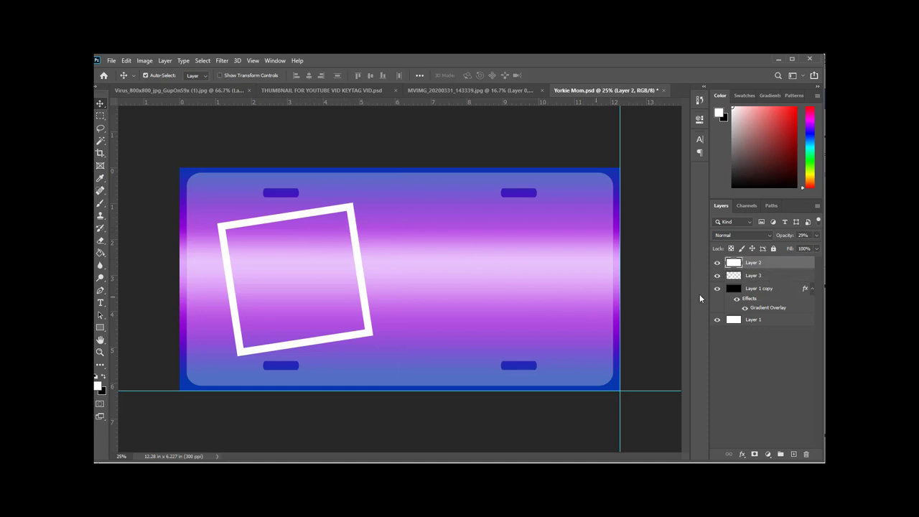
{"action": "mouse_move", "coordinate": [775, 278]}
{"action": "left_mouse_down"}
{"action": "mouse_move", "coordinate": [774, 267]}
{"action": "mouse_move", "coordinate": [774, 282]}
{"action": "left_mouse_up"}
- Shift the white frame on Layer 3 slightly to the right
{"action": "left_click", "coordinate": [773, 267]}
{"action": "mouse_move", "coordinate": [357, 228]}
{"action": "left_mouse_down"}
{"action": "mouse_move", "coordinate": [380, 230]}
{"action": "mouse_move", "coordinate": [369, 226]}
{"action": "left_mouse_up"}
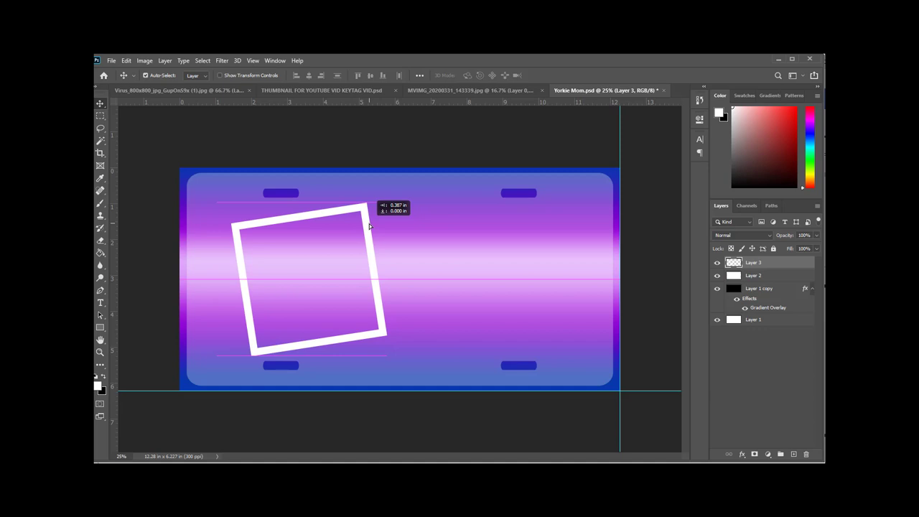
{"action": "left_click_drag", "start_coordinate": [370, 226], "coordinate": [371, 225]}
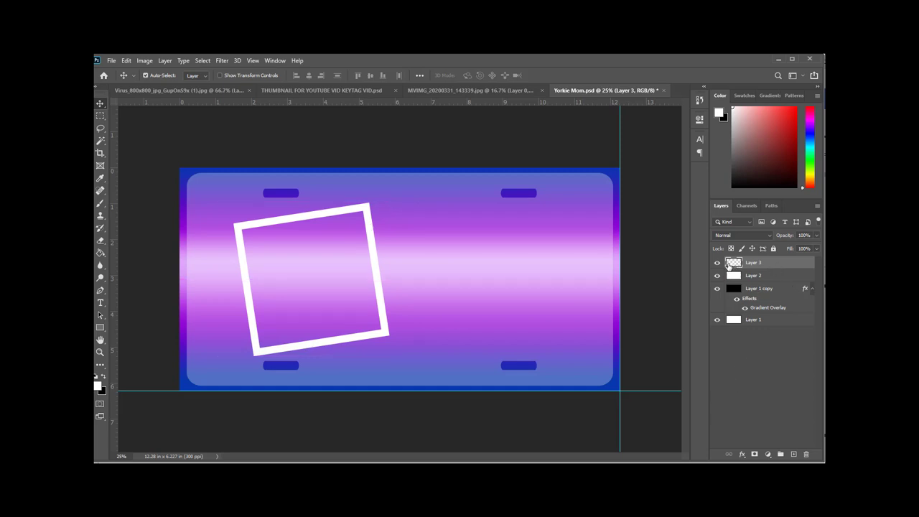
- Duplicate Layer 3 as Layer 3 copy and place it right of the original frame
{"action": "right_click", "coordinate": [792, 264]}
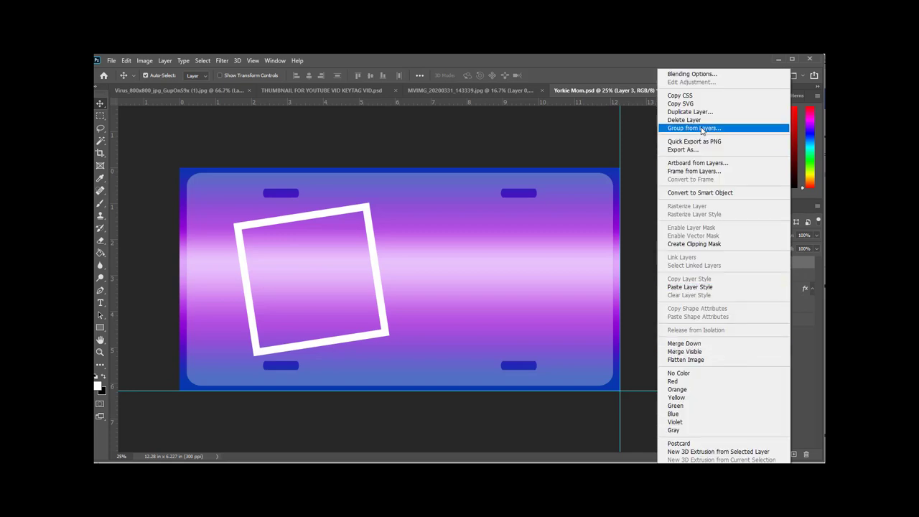
{"action": "left_click", "coordinate": [698, 113]}
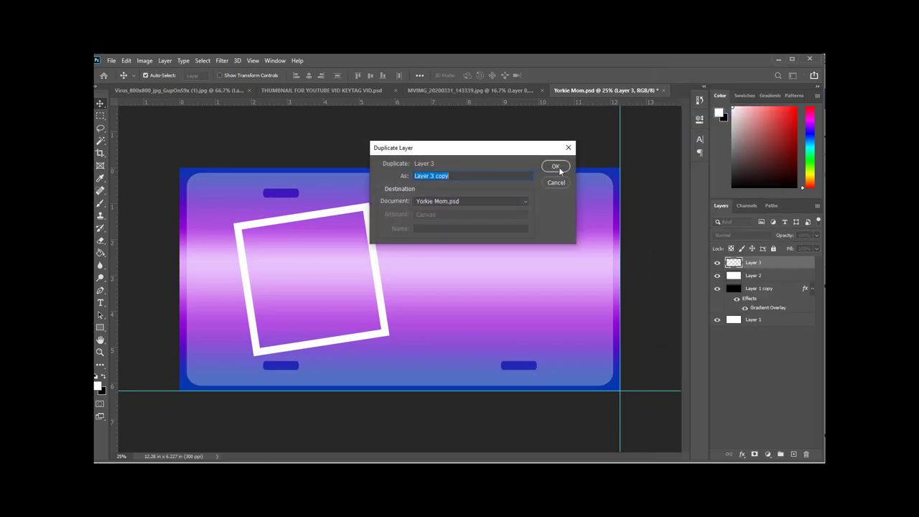
{"action": "left_click", "coordinate": [555, 167]}
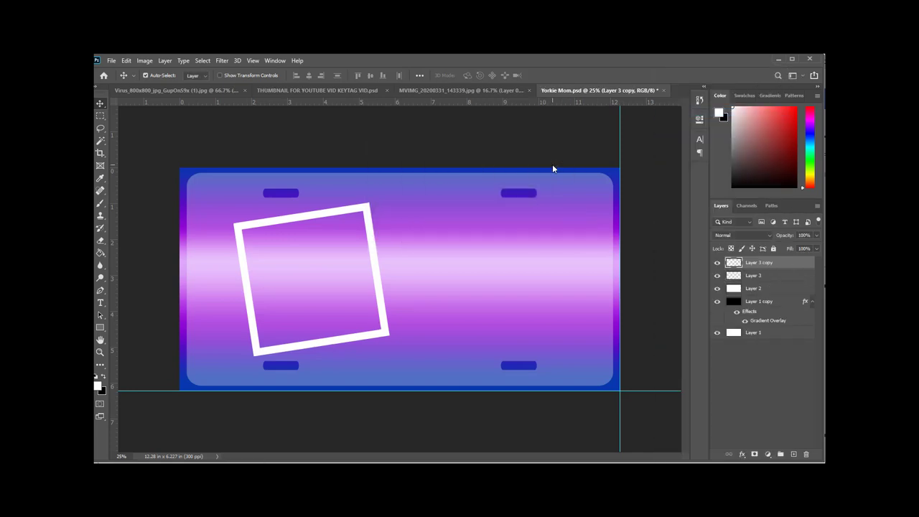
{"action": "left_click_drag", "start_coordinate": [403, 277], "coordinate": [541, 272]}
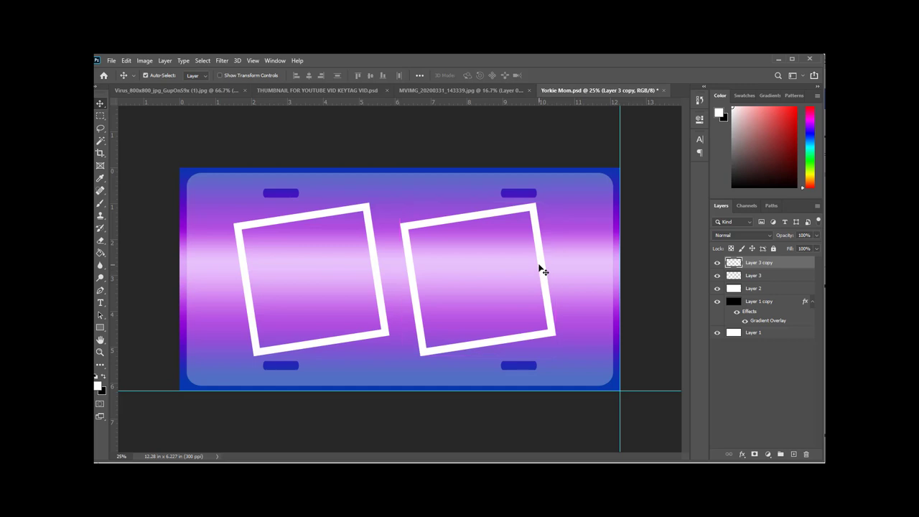
- Scale the duplicate frame to about 87% and move it up and left
{"action": "key", "text": "ctrl+t"}
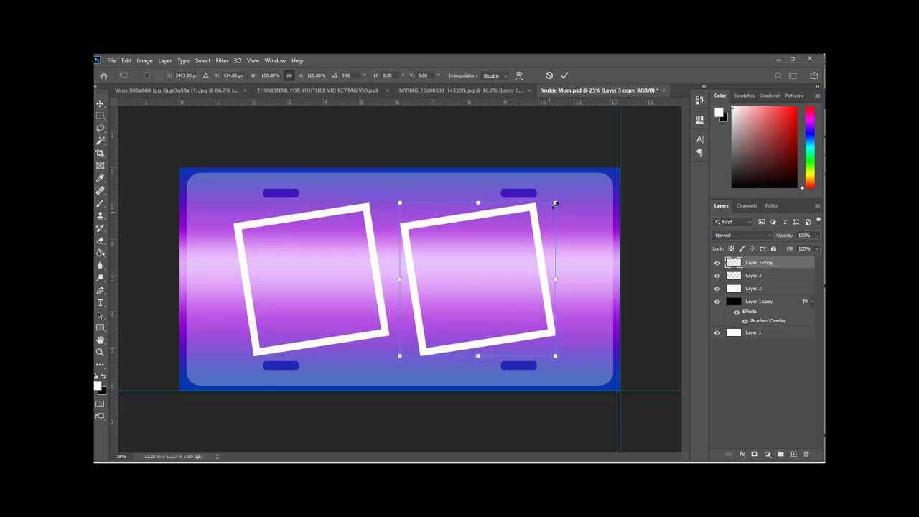
{"action": "left_click_drag", "start_coordinate": [555, 205], "coordinate": [540, 272]}
{"action": "left_click_drag", "start_coordinate": [480, 239], "coordinate": [551, 254]}
- Apply the duplicate's transform, nudge it up-right, and push the left frame right against it
{"action": "key", "text": "Return"}
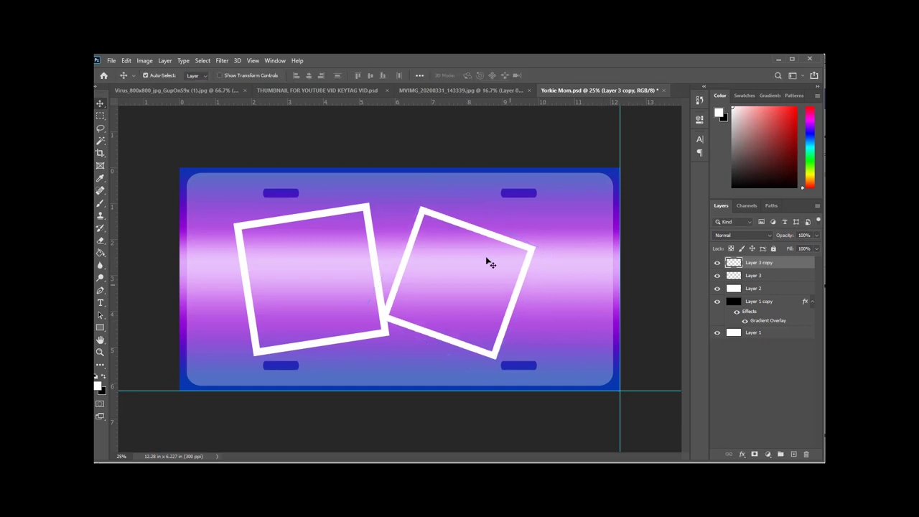
{"action": "left_click_drag", "start_coordinate": [464, 229], "coordinate": [481, 223]}
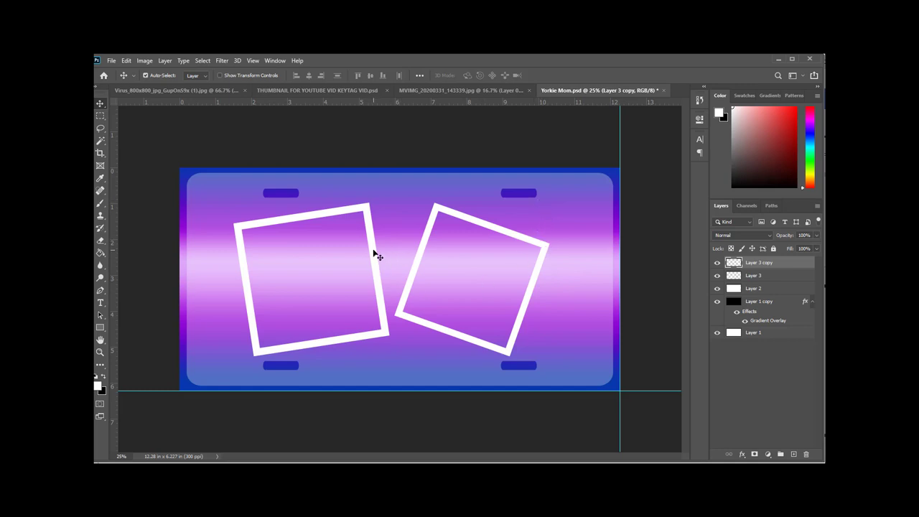
{"action": "left_click_drag", "start_coordinate": [373, 252], "coordinate": [385, 251]}
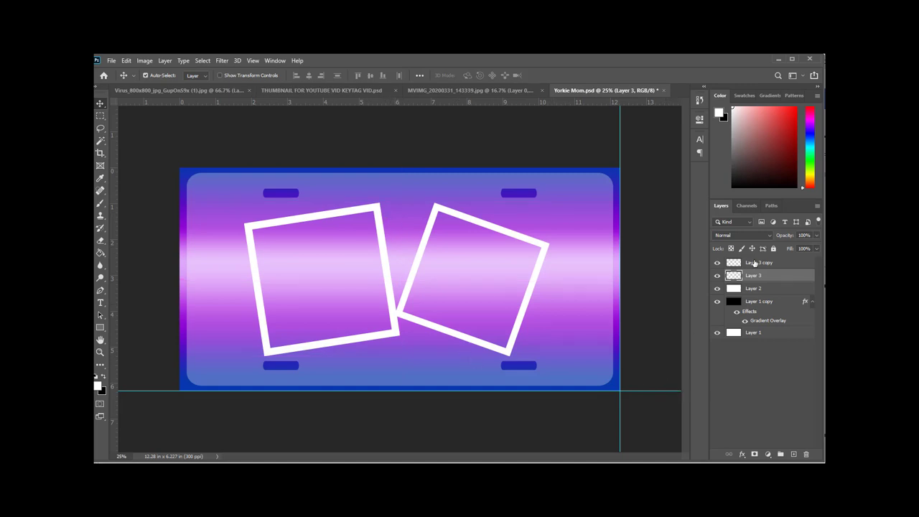
{"action": "left_click", "coordinate": [787, 266]}
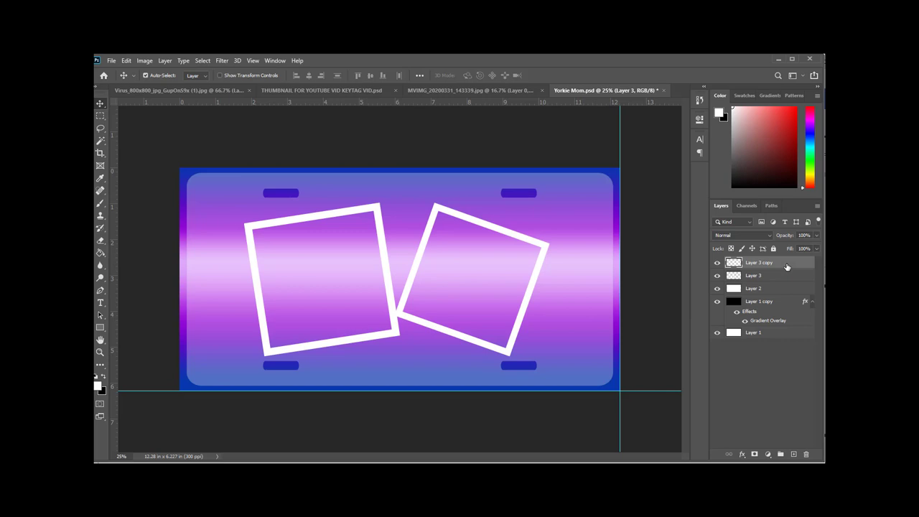
- Hide Layer 2's pale plate and open the Layer Style dialog for Layer 3 copy
{"action": "double_click", "coordinate": [787, 265]}
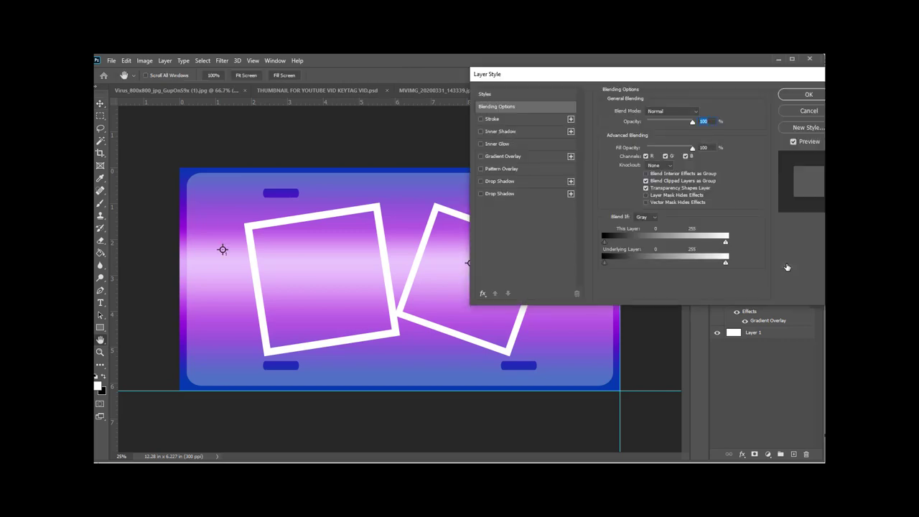
{"action": "left_click", "coordinate": [797, 111]}
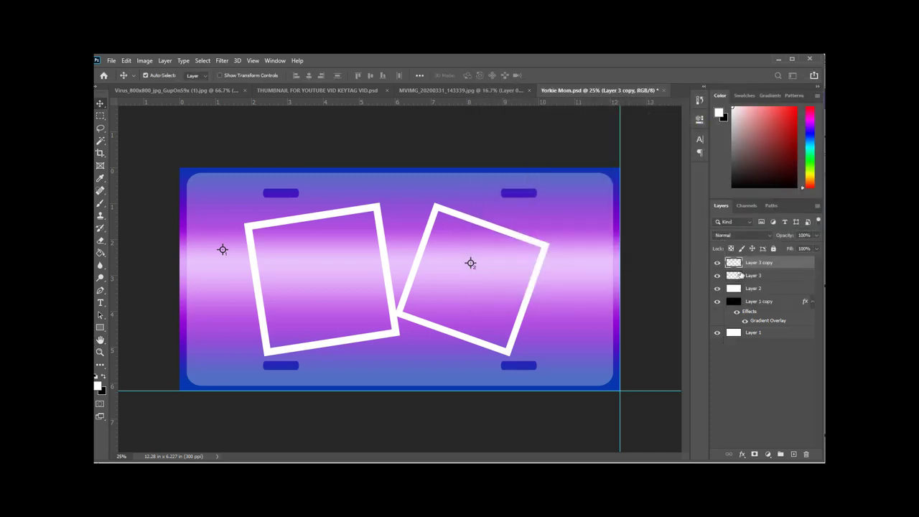
{"action": "left_click", "coordinate": [717, 290]}
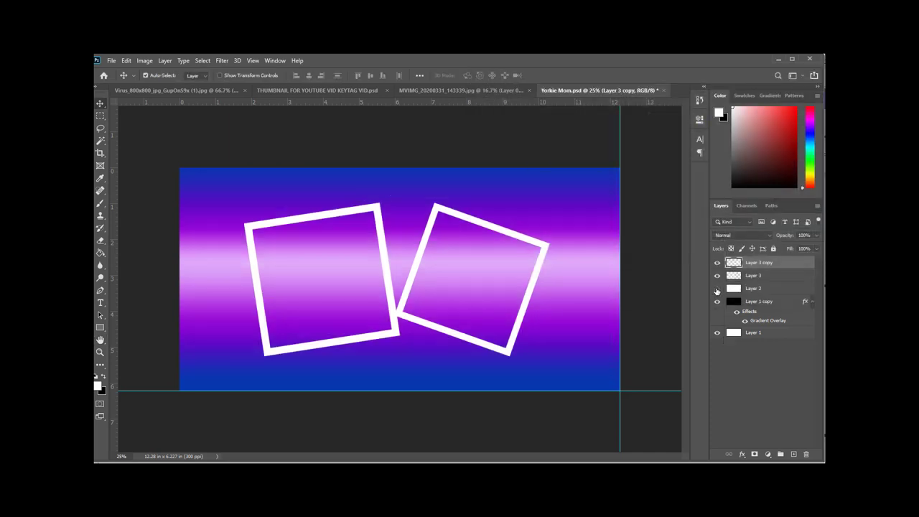
{"action": "double_click", "coordinate": [784, 267]}
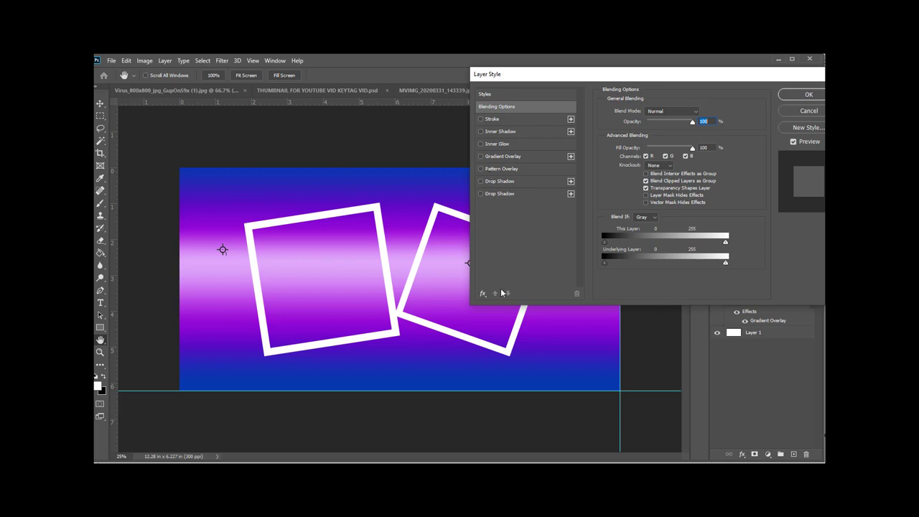
- Give Layer 3 copy's frame a pale lilac e2aefc Color Overlay and add Bevel & Emboss
{"action": "left_click", "coordinate": [483, 295]}
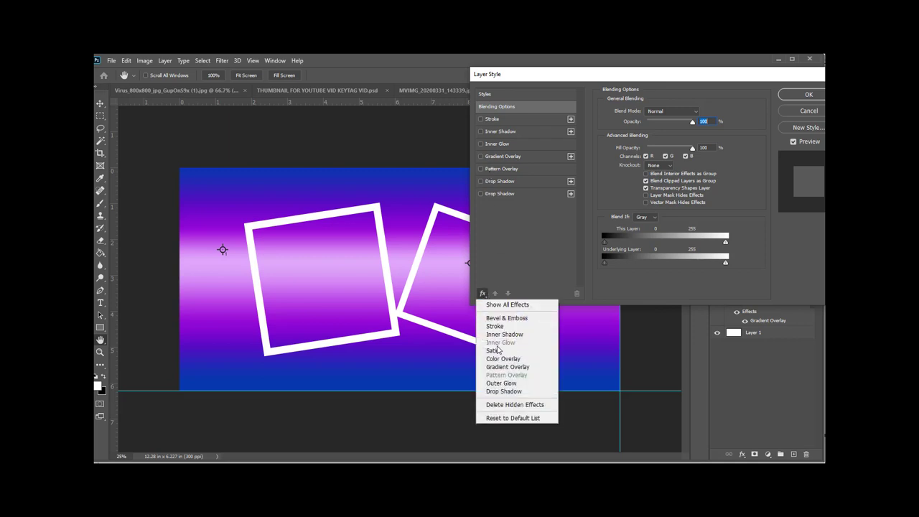
{"action": "left_click", "coordinate": [500, 359]}
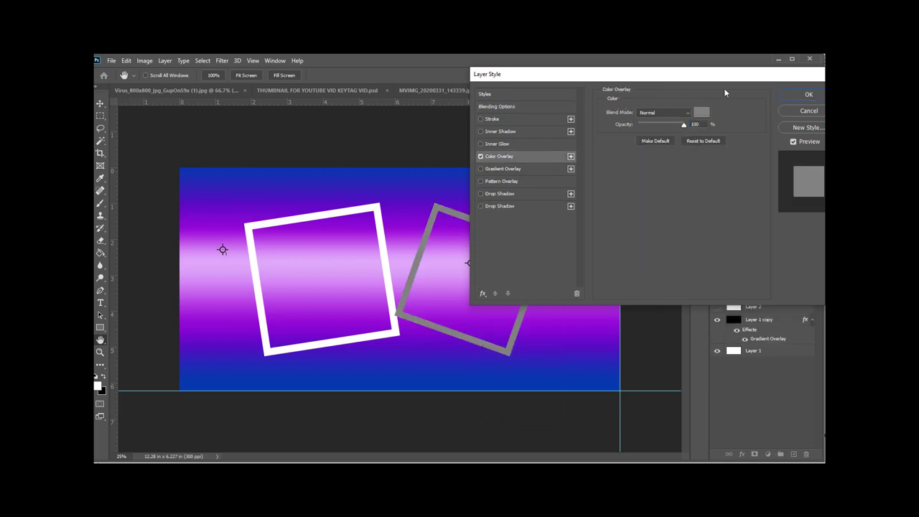
{"action": "left_click", "coordinate": [701, 112]}
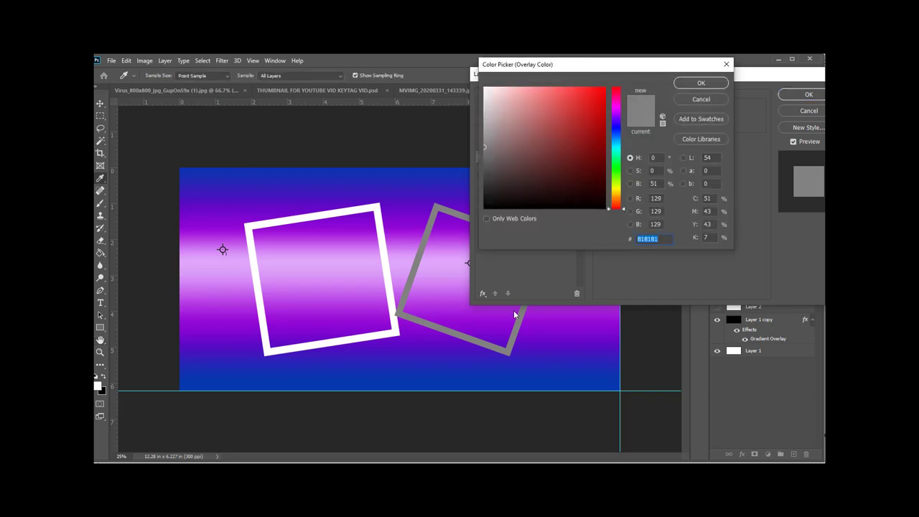
{"action": "left_click", "coordinate": [581, 321]}
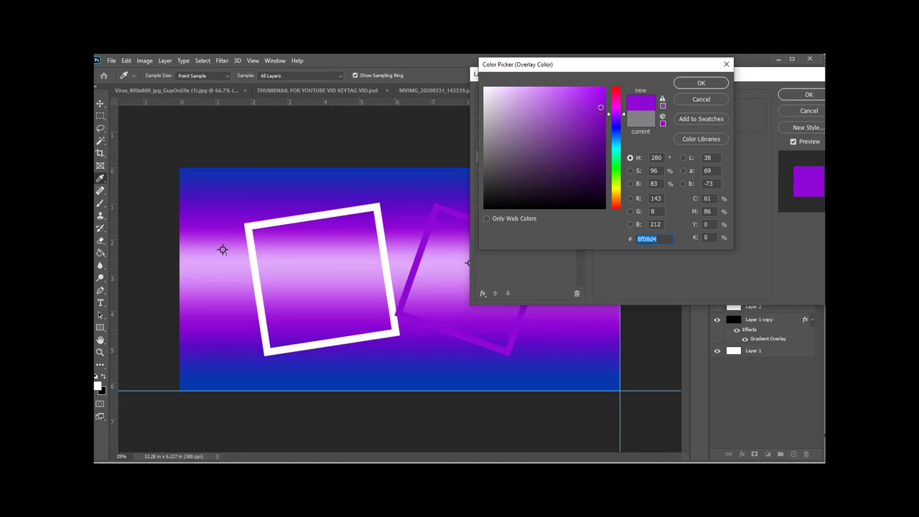
{"action": "left_click", "coordinate": [517, 89]}
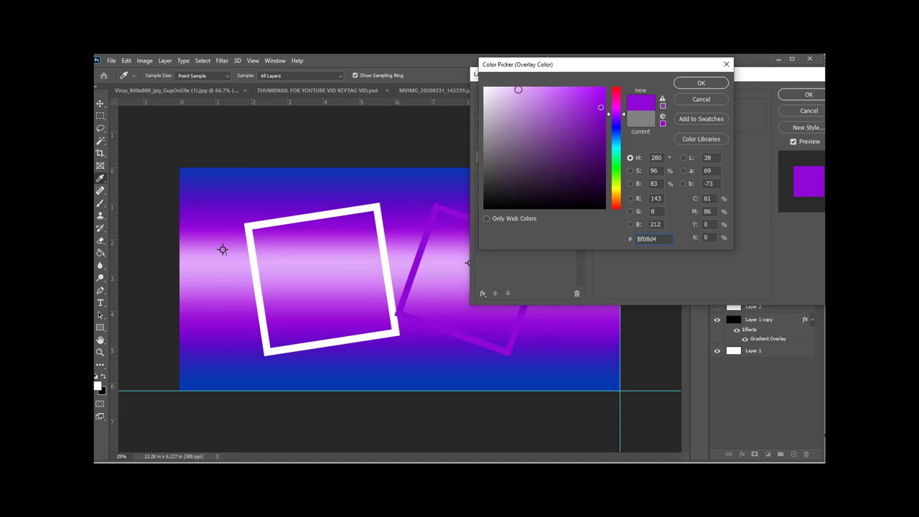
{"action": "left_click", "coordinate": [524, 88]}
{"action": "left_click", "coordinate": [521, 88]}
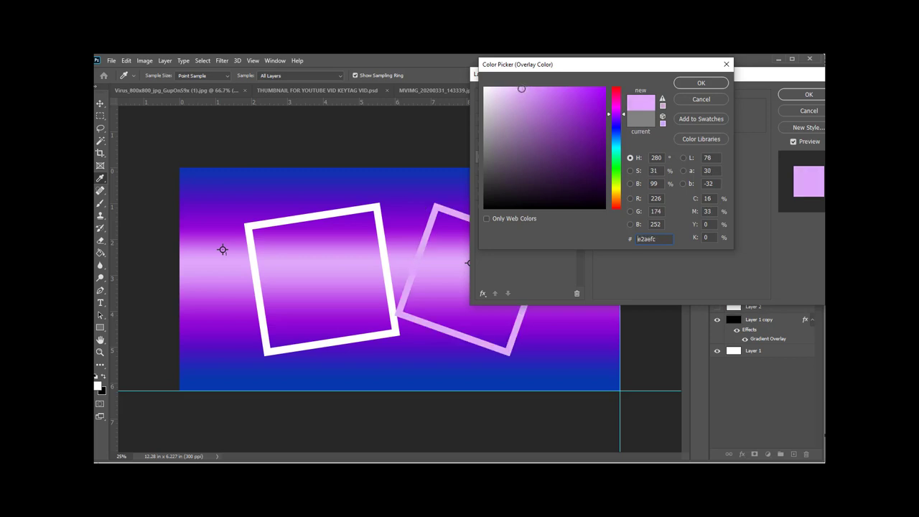
{"action": "left_click", "coordinate": [697, 84]}
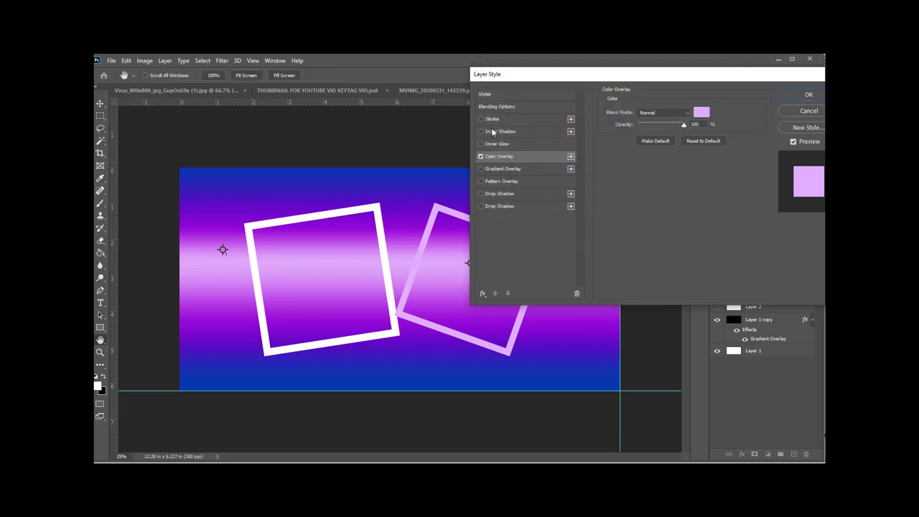
{"action": "left_click", "coordinate": [484, 293]}
{"action": "left_click", "coordinate": [493, 319]}
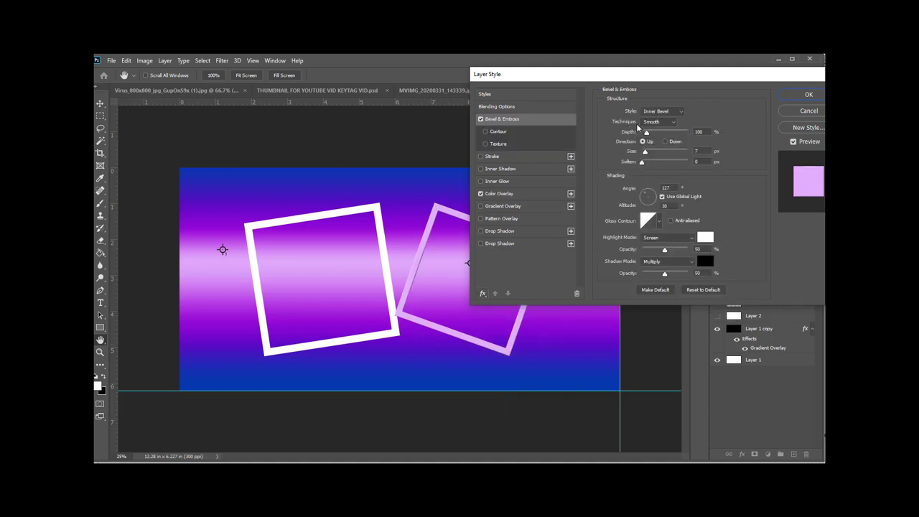
- Texture the frame's bevel with the Grass-Autumn pattern and switch on Inner Glow
{"action": "left_click_drag", "start_coordinate": [595, 74], "coordinate": [647, 62]}
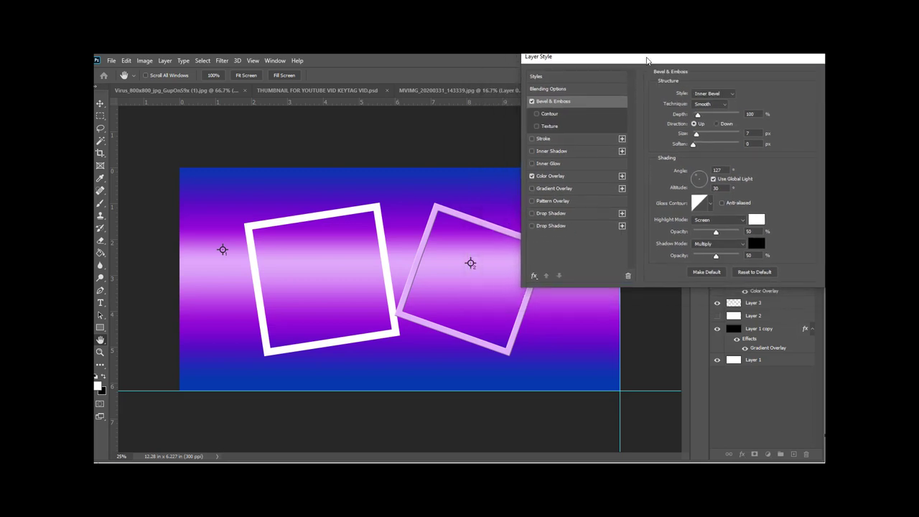
{"action": "left_click", "coordinate": [537, 132]}
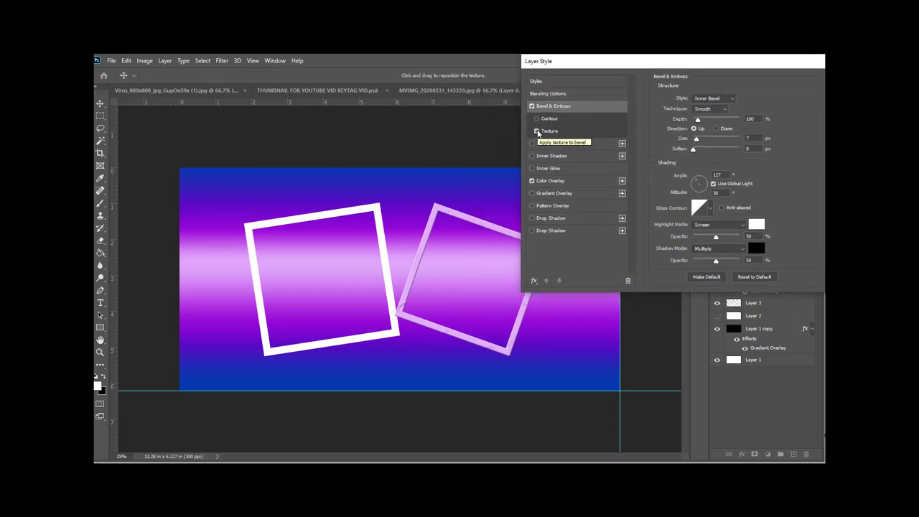
{"action": "left_click", "coordinate": [546, 132]}
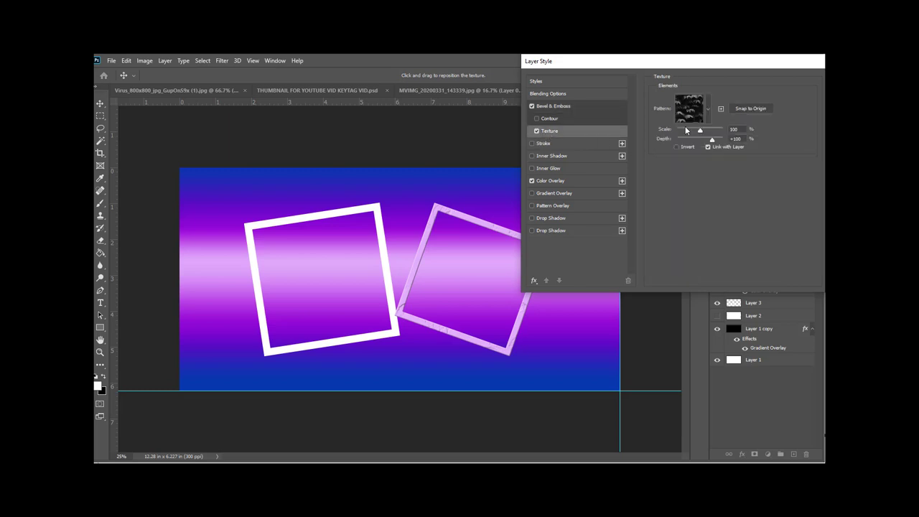
{"action": "left_click", "coordinate": [708, 117]}
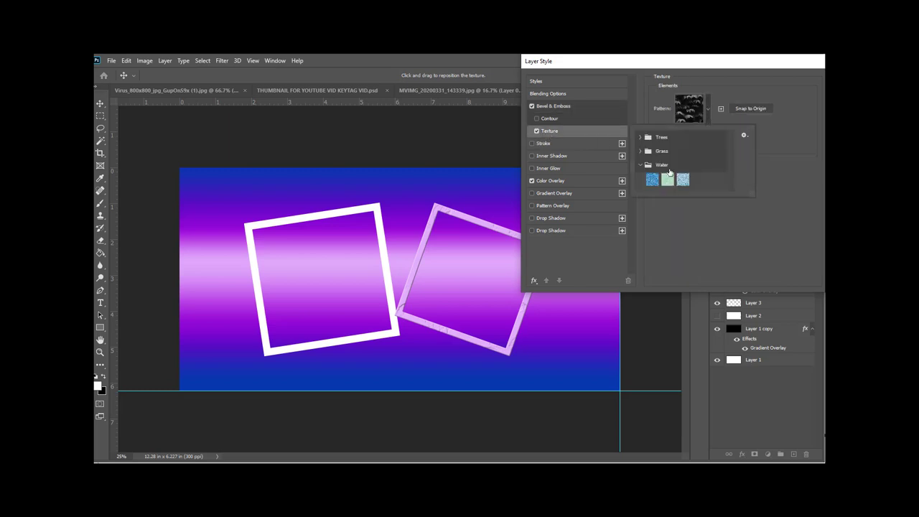
{"action": "left_click", "coordinate": [641, 152]}
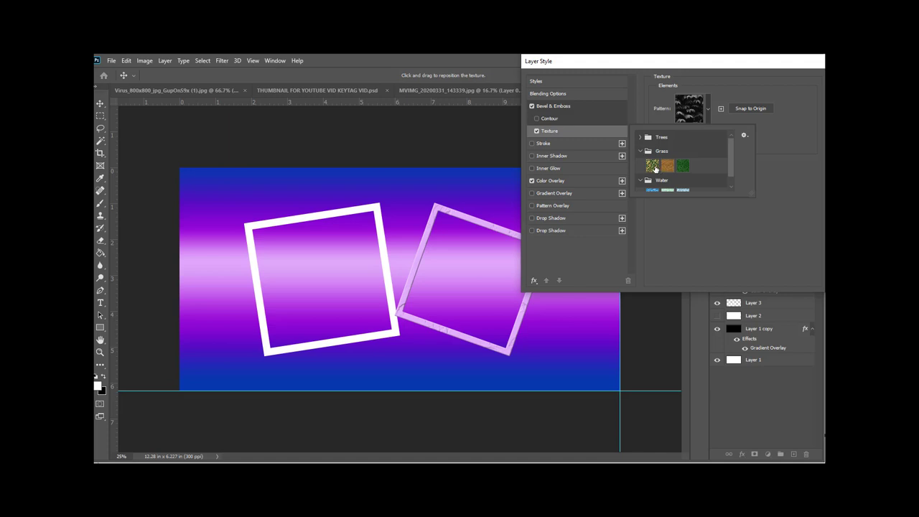
{"action": "left_click", "coordinate": [652, 166]}
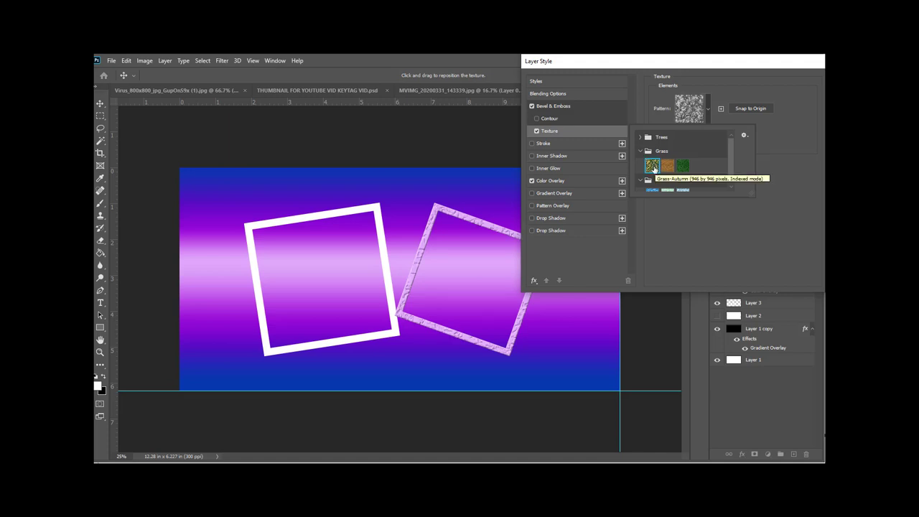
{"action": "left_click", "coordinate": [661, 228]}
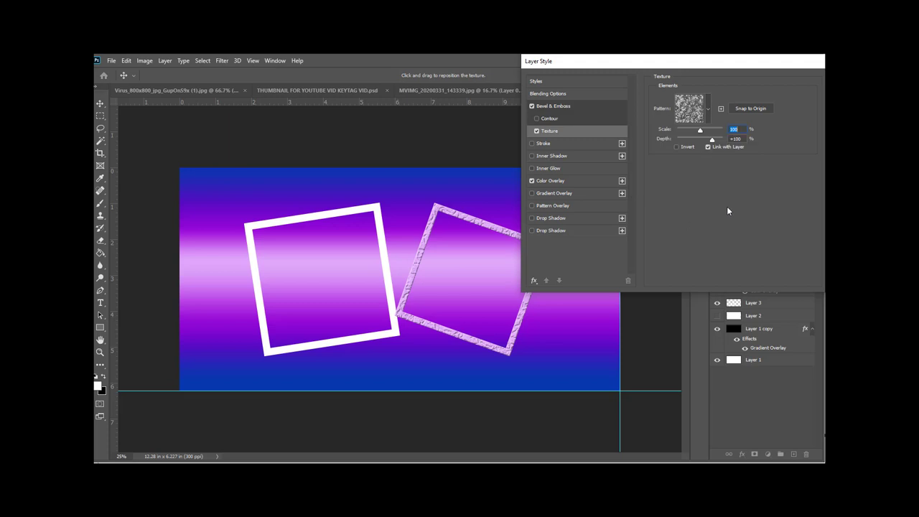
{"action": "left_click", "coordinate": [532, 169]}
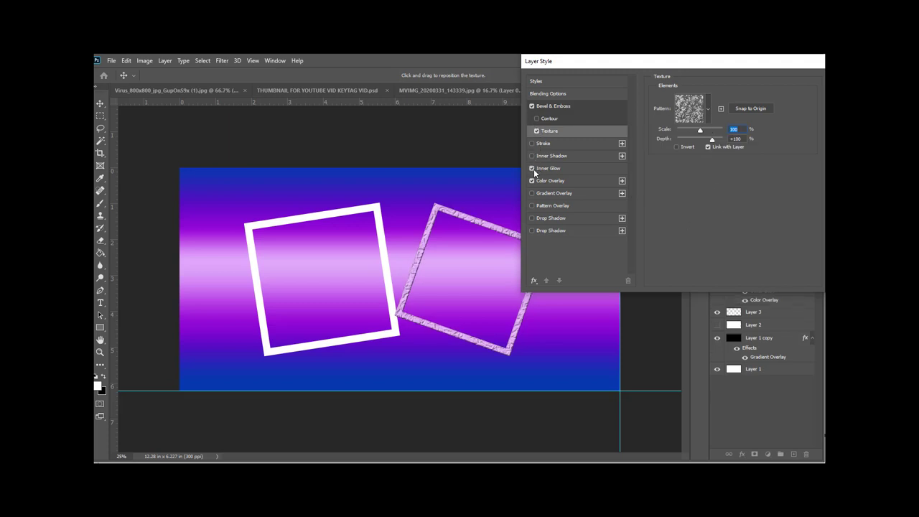
- Set the inner glow to a deep purple sampled from the plate, 65% opacity, 18 px size
{"action": "left_click", "coordinate": [546, 169]}
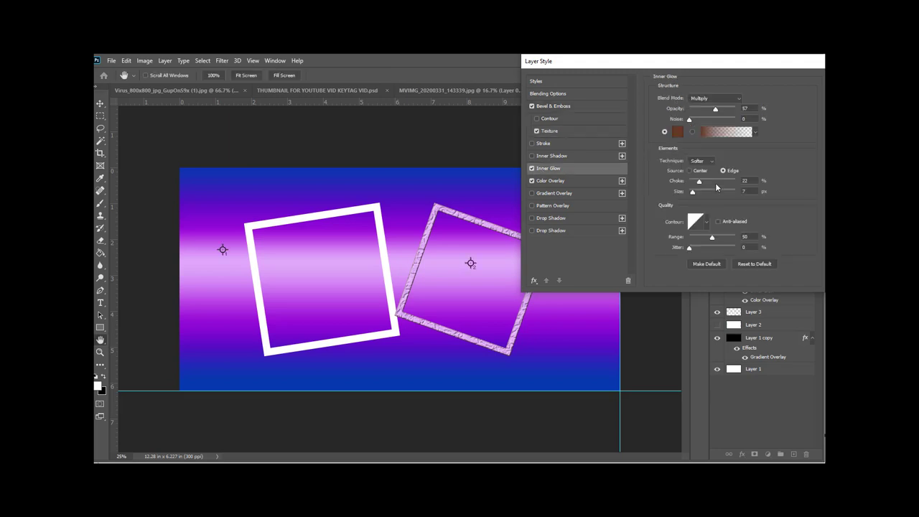
{"action": "left_click", "coordinate": [677, 133]}
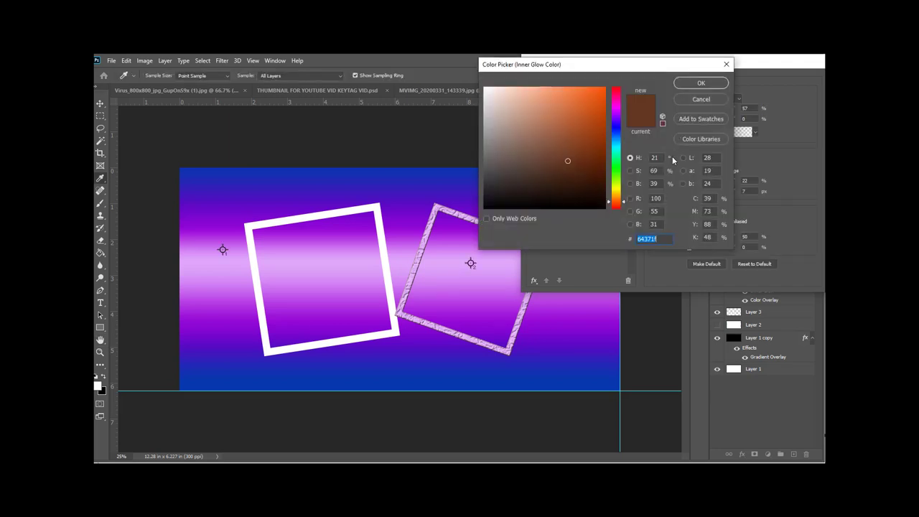
{"action": "left_click", "coordinate": [560, 342]}
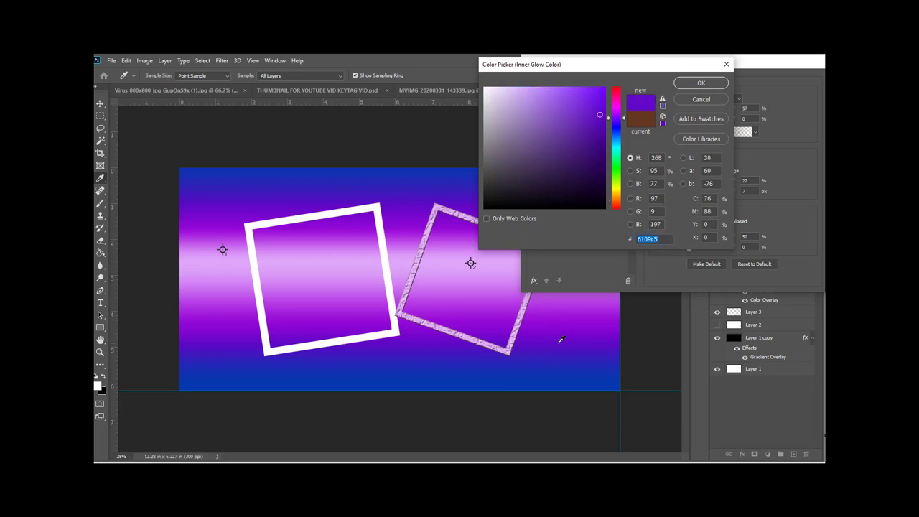
{"action": "left_click", "coordinate": [701, 84]}
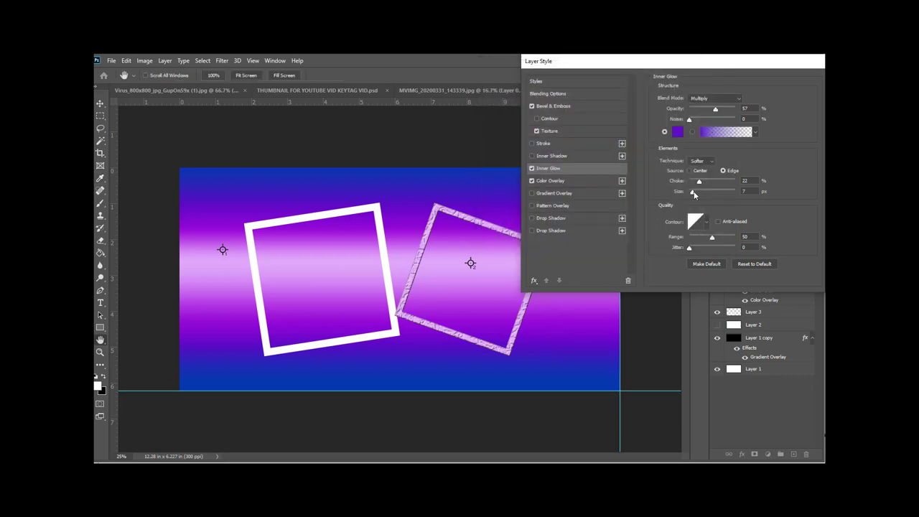
{"action": "mouse_move", "coordinate": [695, 192]}
{"action": "left_mouse_down"}
{"action": "mouse_move", "coordinate": [708, 194]}
{"action": "mouse_move", "coordinate": [696, 188]}
{"action": "left_mouse_up"}
{"action": "left_click_drag", "start_coordinate": [689, 120], "coordinate": [721, 113]}
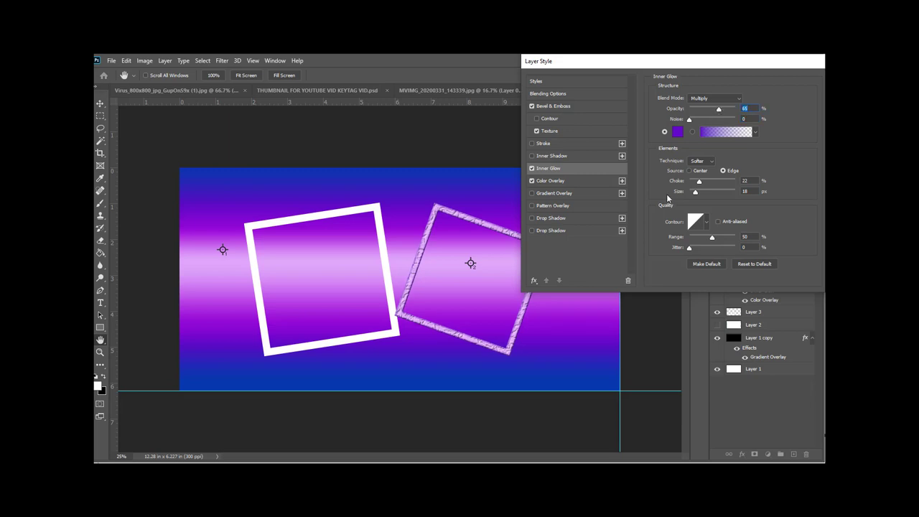
- Add an enlarged Multiply drop shadow at 127°, leaving two extra drop shadow copies switched off
{"action": "left_click", "coordinate": [538, 219]}
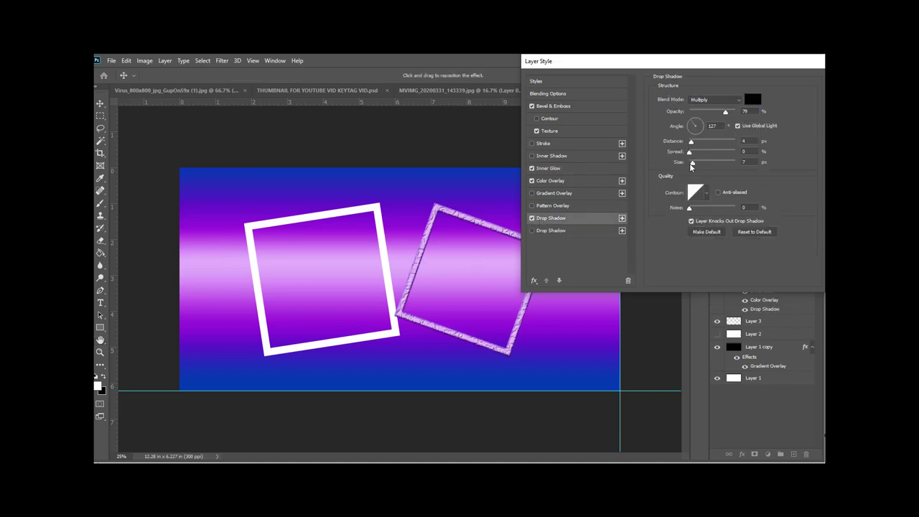
{"action": "left_click_drag", "start_coordinate": [692, 164], "coordinate": [700, 146]}
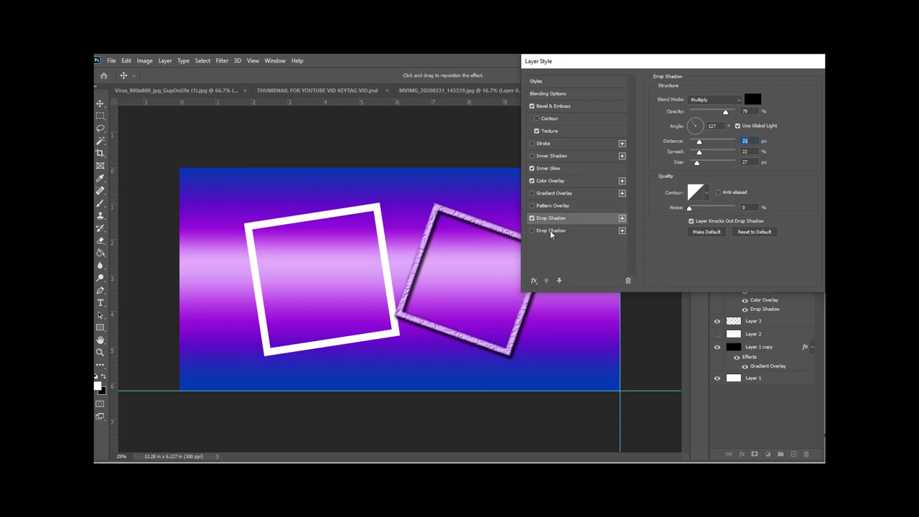
{"action": "left_click", "coordinate": [622, 231]}
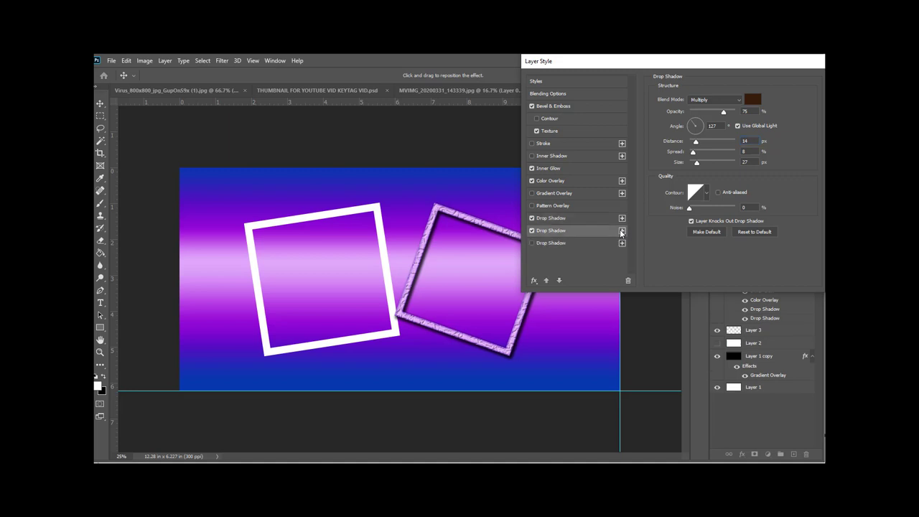
{"action": "left_click", "coordinate": [621, 231]}
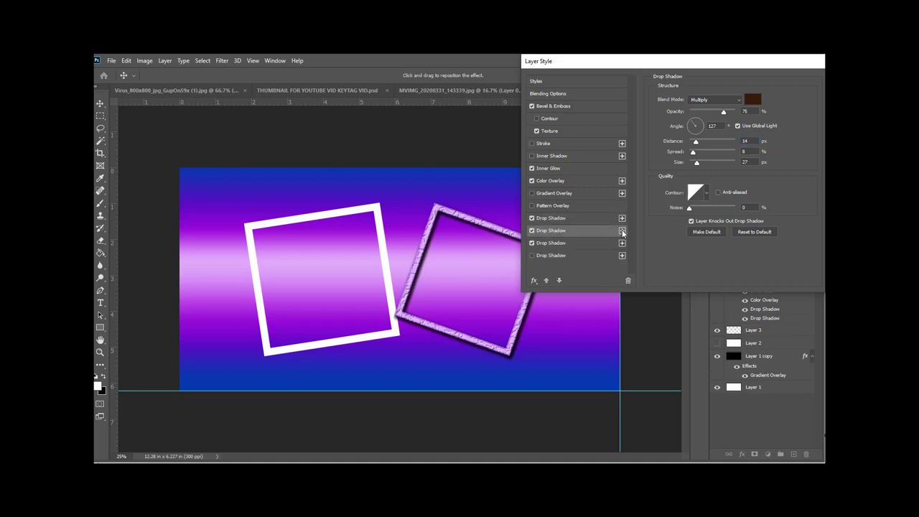
{"action": "left_click", "coordinate": [587, 244]}
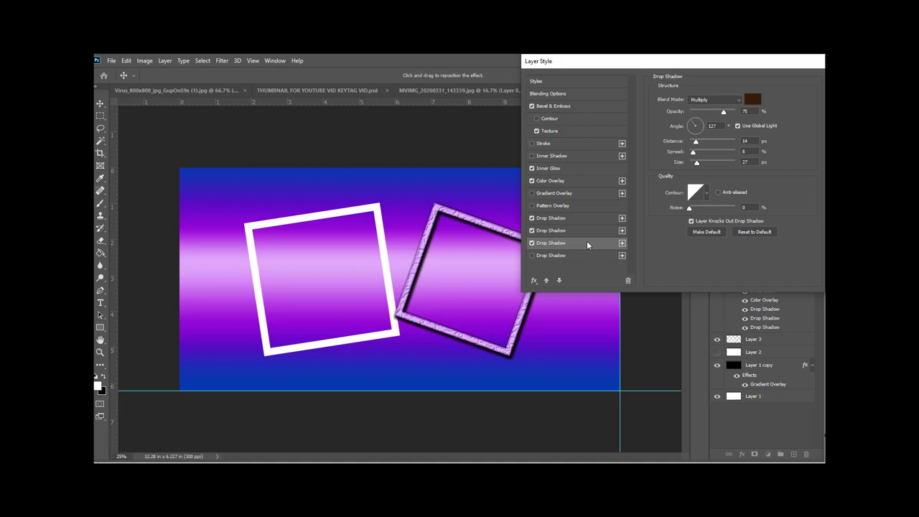
{"action": "left_click", "coordinate": [532, 243]}
{"action": "left_click", "coordinate": [531, 230]}
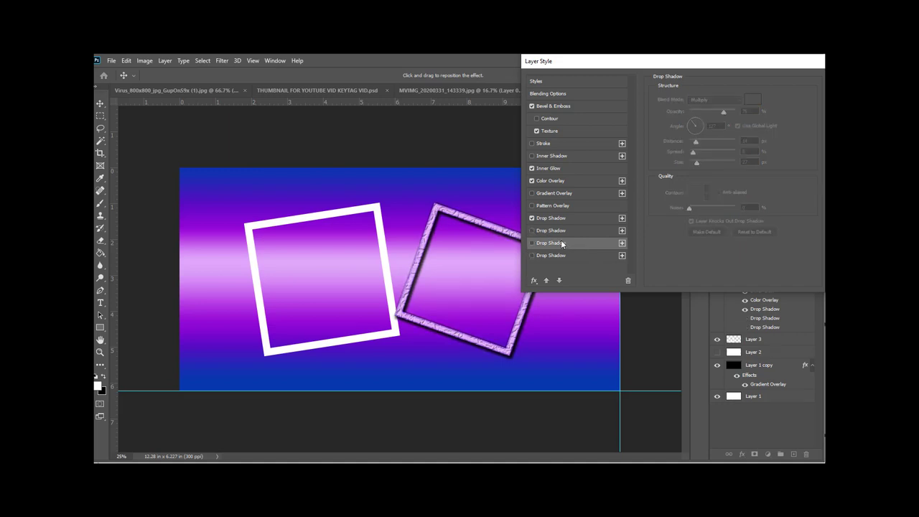
- Turn on Inner Shadow at 82% opacity and apply the frame's layer style
{"action": "left_click", "coordinate": [544, 158]}
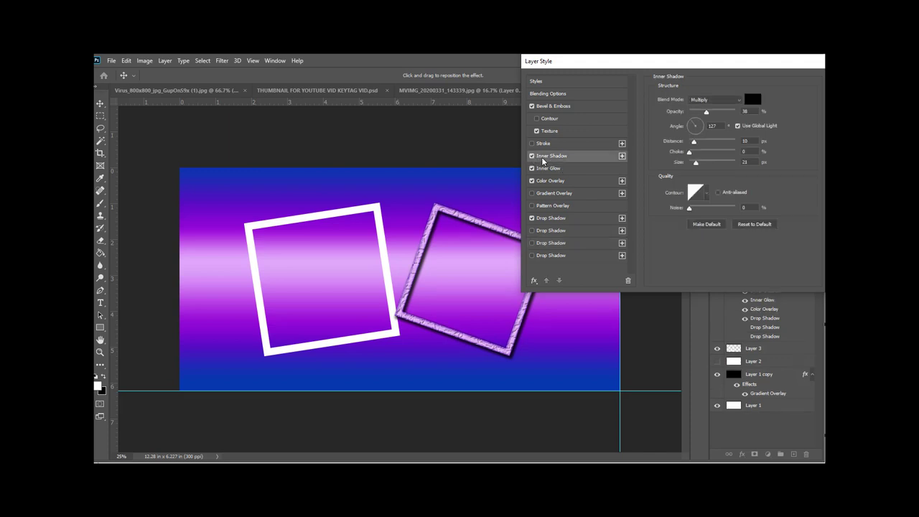
{"action": "left_click_drag", "start_coordinate": [706, 112], "coordinate": [730, 114]}
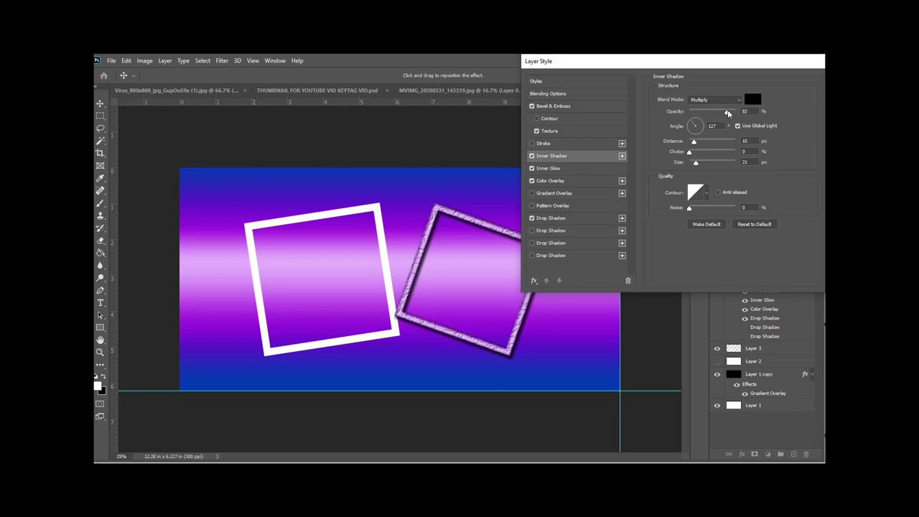
{"action": "left_click", "coordinate": [728, 113]}
{"action": "key", "text": "Return"}
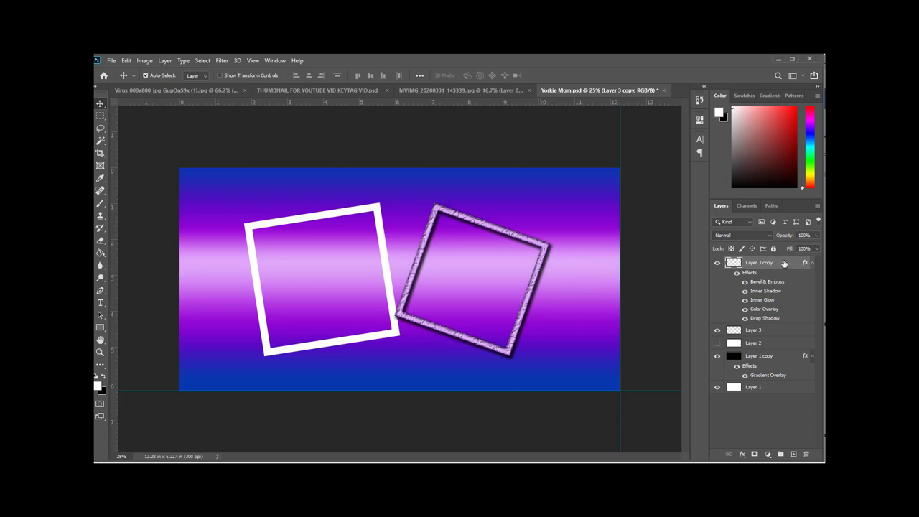
- Copy Layer 3 copy's layer style and paste it onto Layer 3, the left frame
{"action": "right_click", "coordinate": [784, 263]}
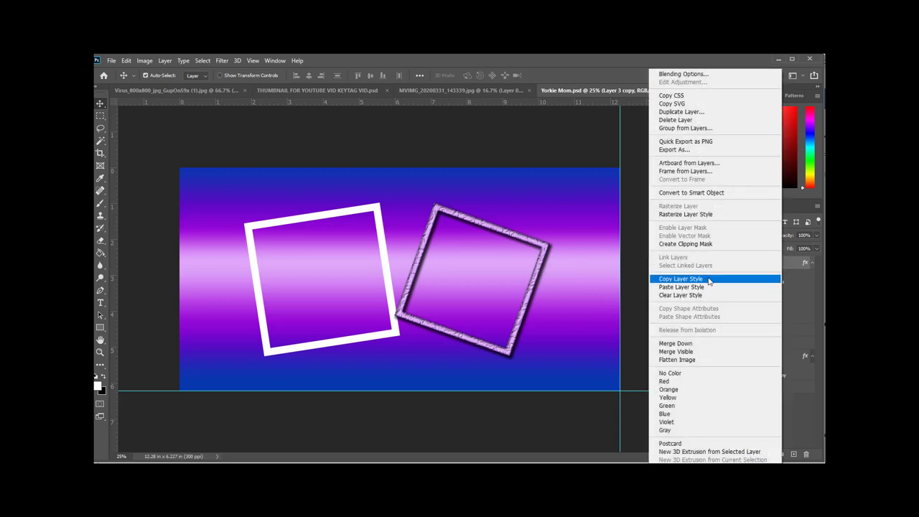
{"action": "left_click", "coordinate": [709, 279]}
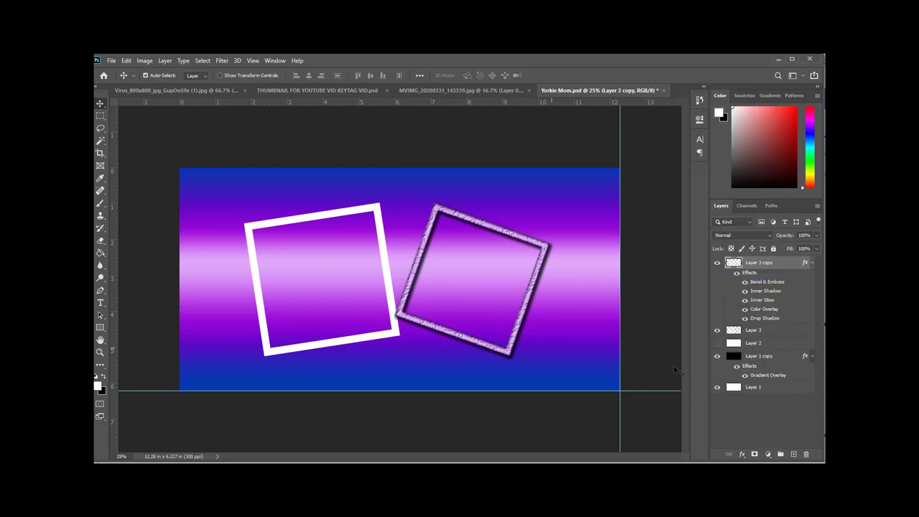
{"action": "left_click", "coordinate": [772, 330]}
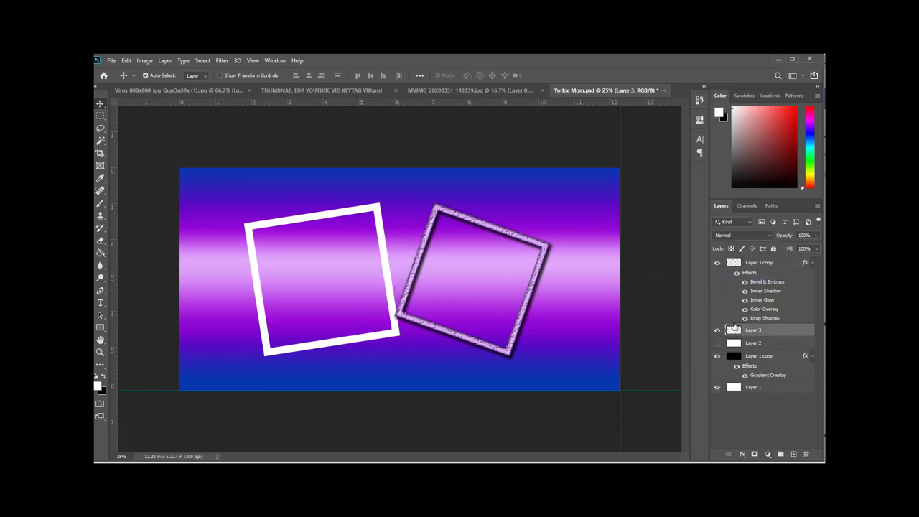
{"action": "right_click", "coordinate": [781, 331]}
{"action": "left_click", "coordinate": [692, 288]}
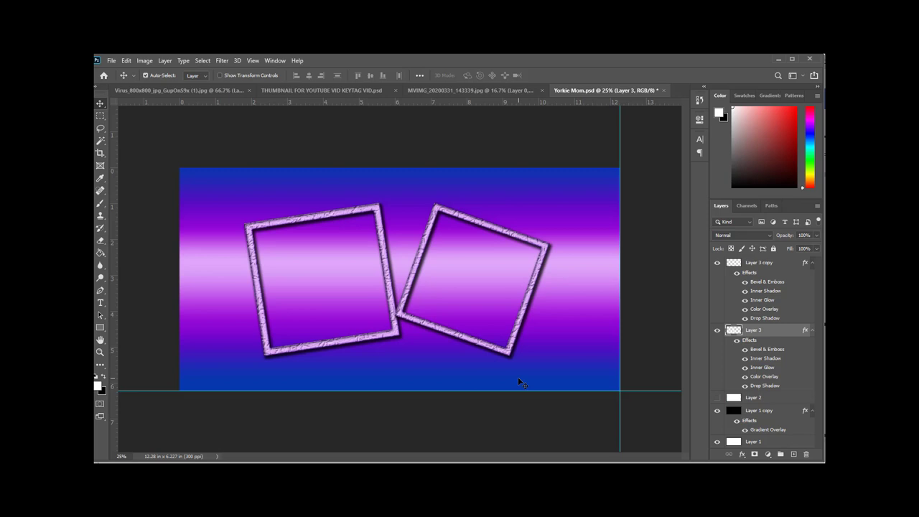
- Make Layer 2, the pale rounded plate with four slots, visible
{"action": "left_click", "coordinate": [601, 429]}
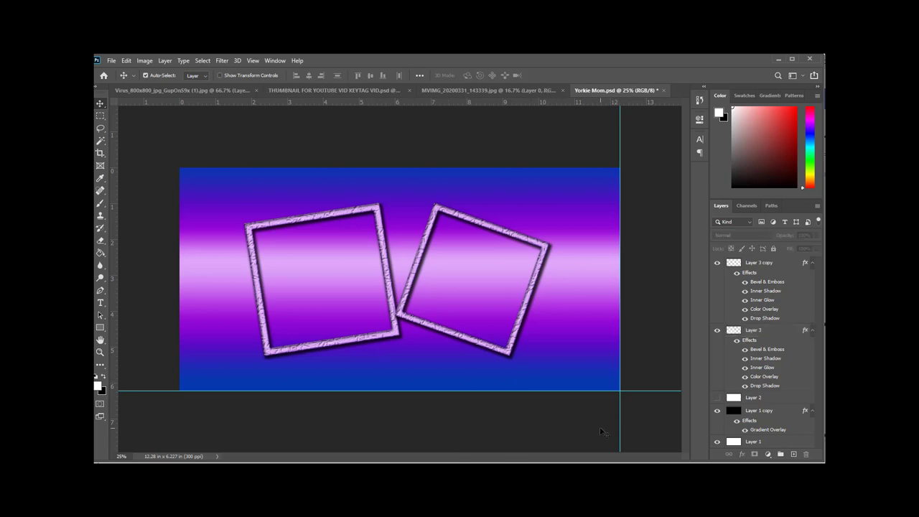
{"action": "left_click", "coordinate": [716, 398]}
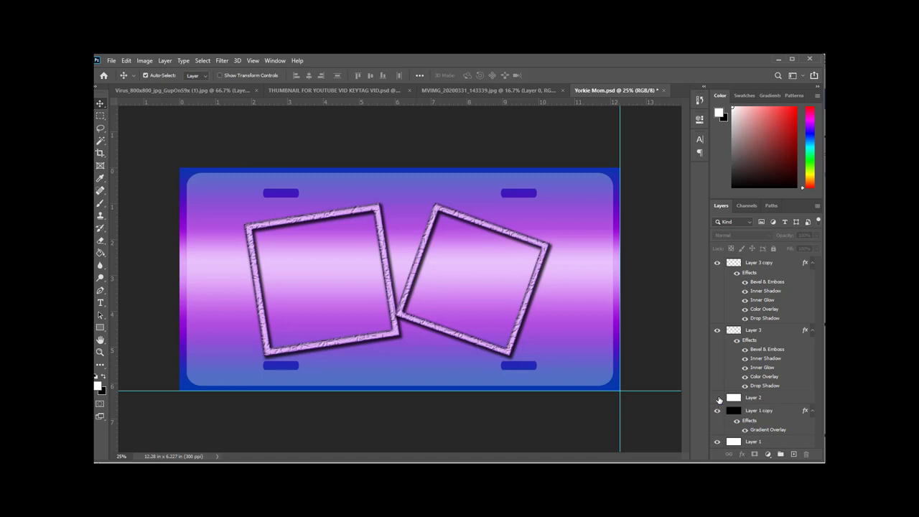
{"action": "left_click", "coordinate": [717, 398]}
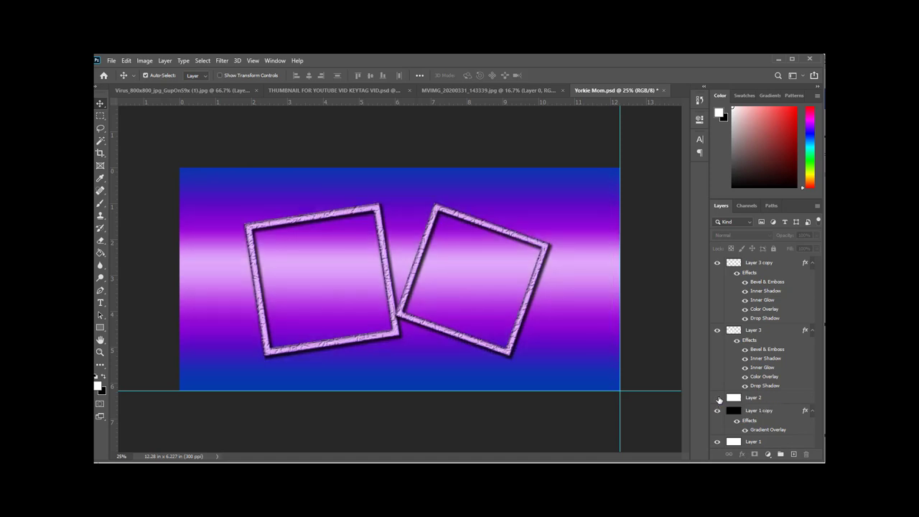
{"action": "left_click", "coordinate": [717, 399]}
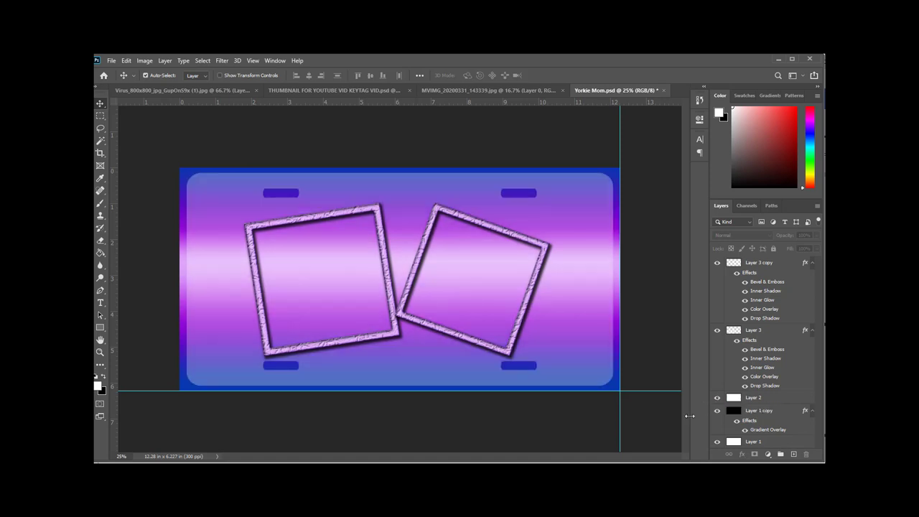
- Pick the Horizontal Type tool with the Androgyne font
{"action": "left_click", "coordinate": [100, 304]}
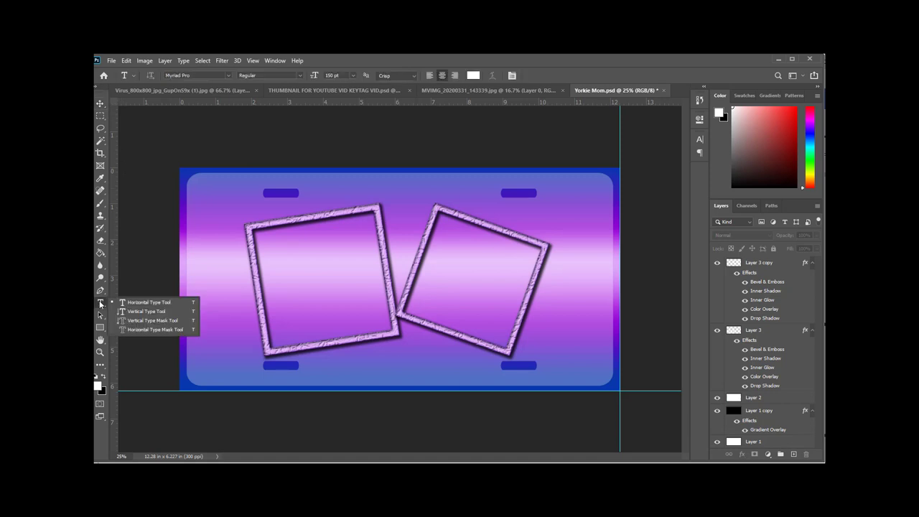
{"action": "left_click", "coordinate": [136, 305]}
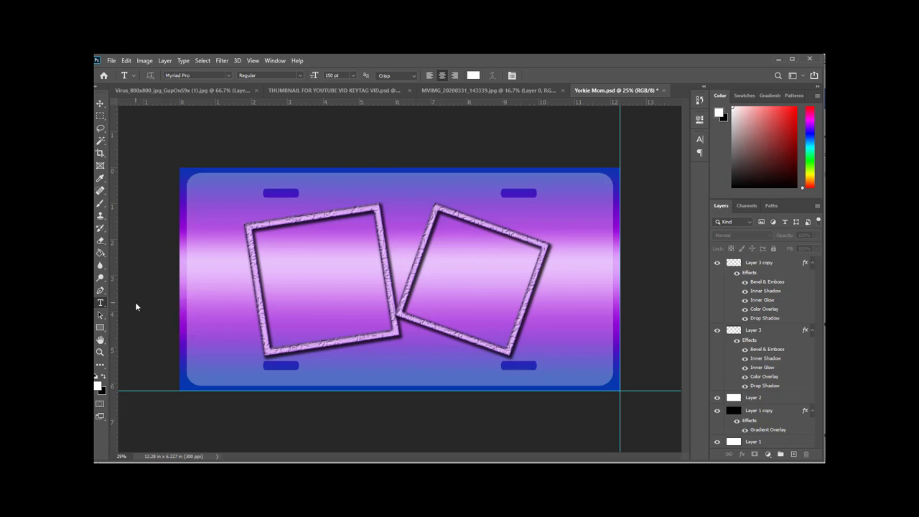
{"action": "left_click", "coordinate": [228, 75]}
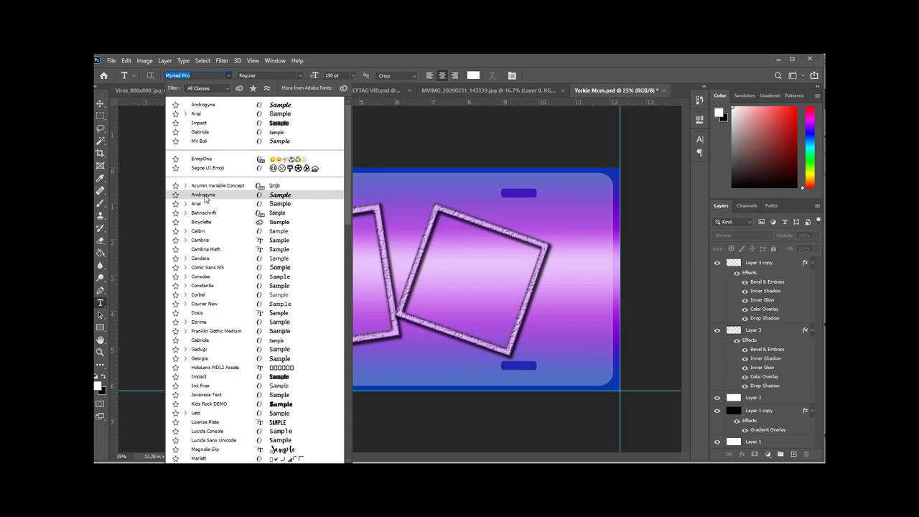
{"action": "left_click", "coordinate": [205, 195]}
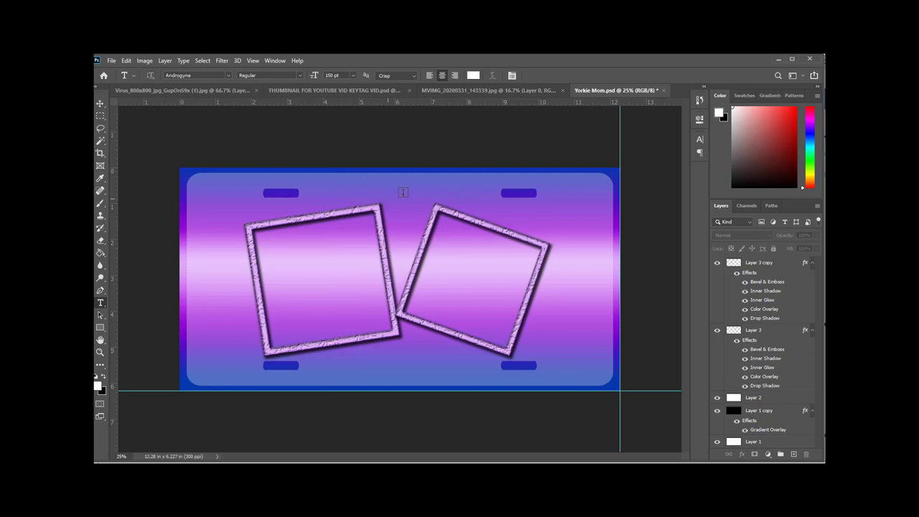
- Type 'Diesel' at 60 pt at the plate's top, replacing the placeholder text
{"action": "left_click", "coordinate": [422, 227]}
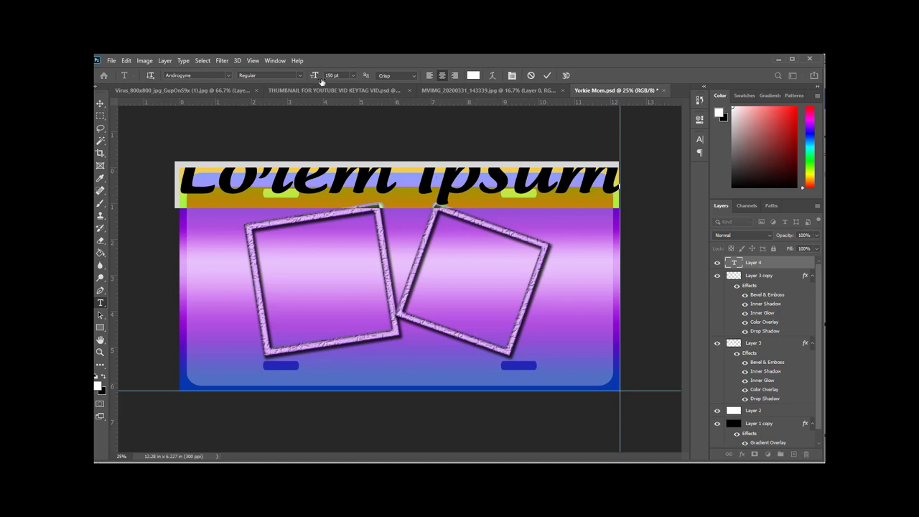
{"action": "left_click", "coordinate": [353, 76]}
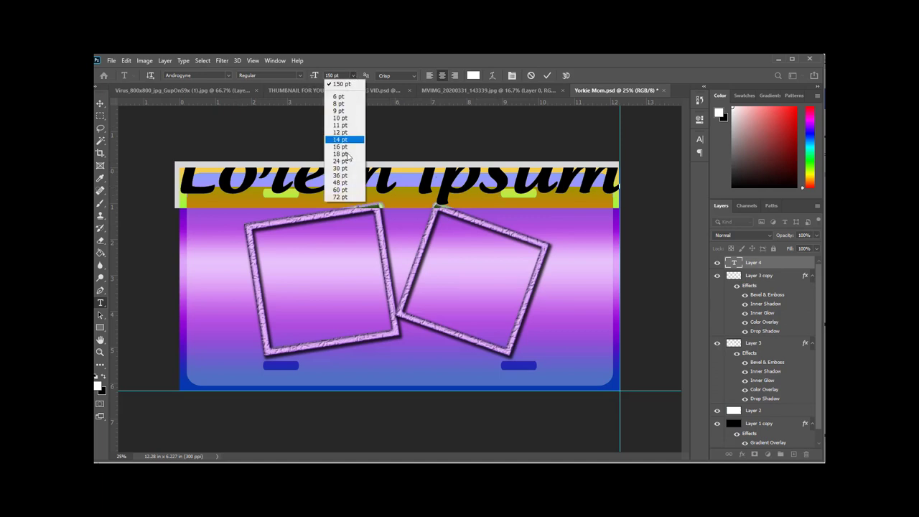
{"action": "left_click", "coordinate": [340, 189]}
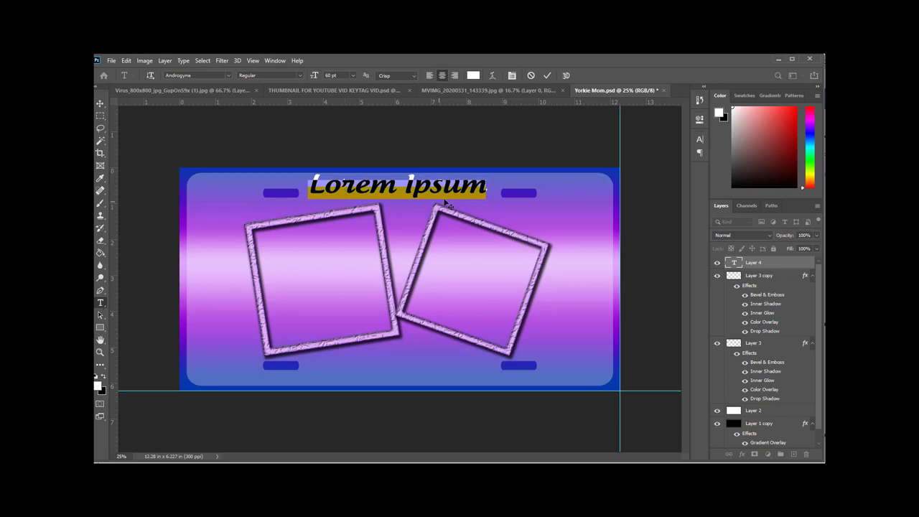
{"action": "left_click_drag", "start_coordinate": [485, 188], "coordinate": [295, 173]}
{"action": "type", "text": "Diesel"}
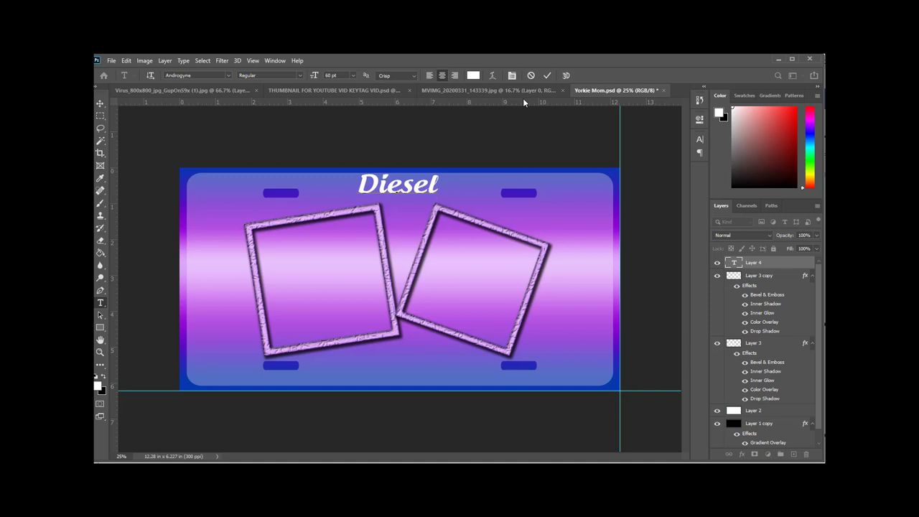
- Commit the Diesel text and move it about 0.27 in lower, between the top slots
{"action": "left_click", "coordinate": [101, 104]}
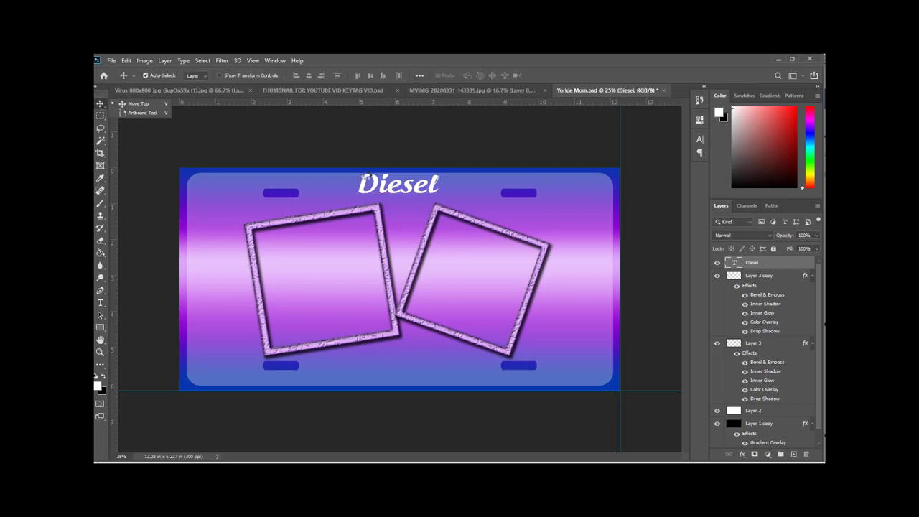
{"action": "left_click", "coordinate": [435, 182]}
{"action": "left_click_drag", "start_coordinate": [436, 182], "coordinate": [436, 196]}
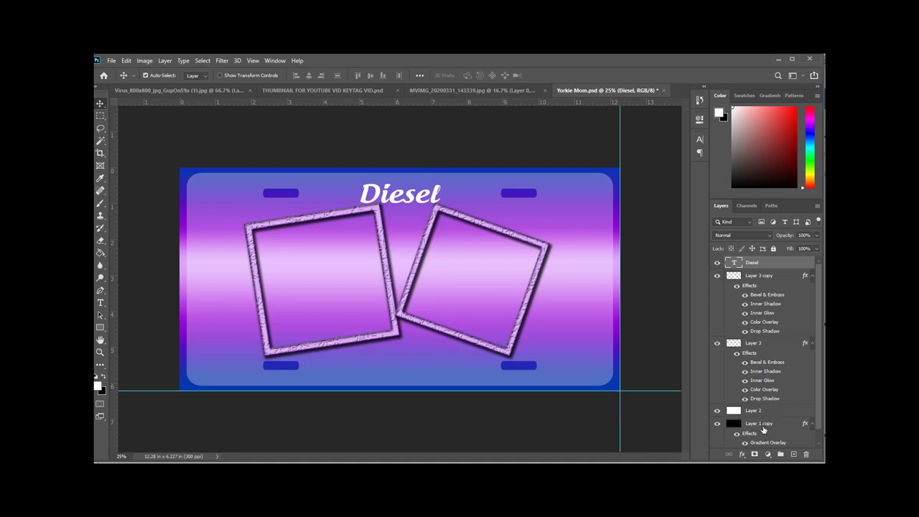
- Add a Drop Shadow and a Color Overlay to the Diesel text layer
{"action": "double_click", "coordinate": [778, 267]}
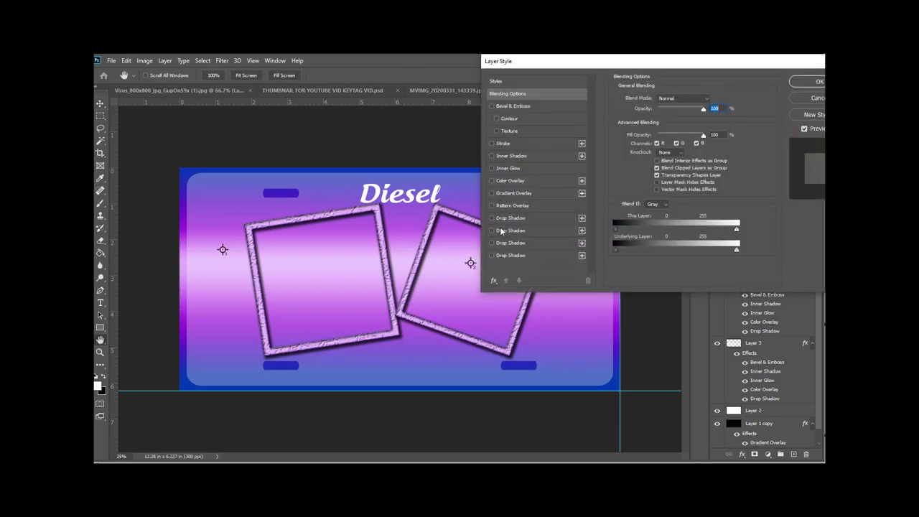
{"action": "left_click", "coordinate": [491, 217]}
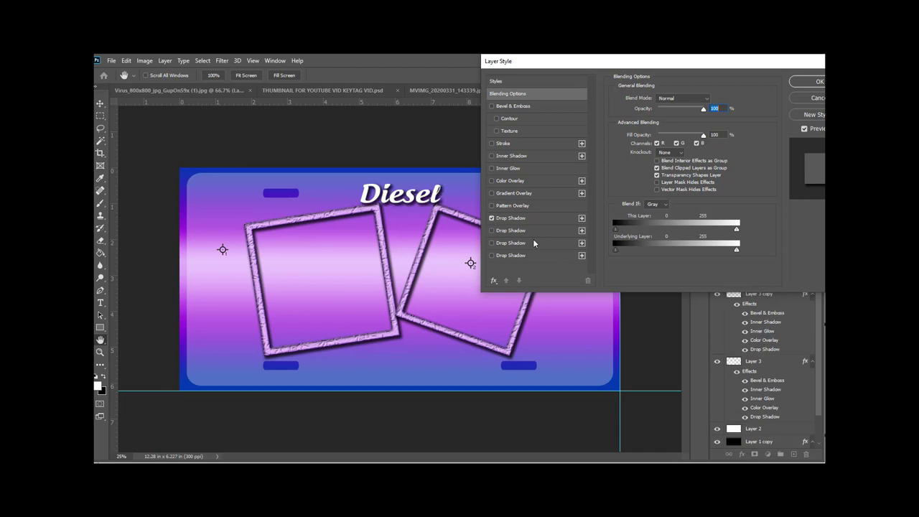
{"action": "left_click", "coordinate": [508, 181]}
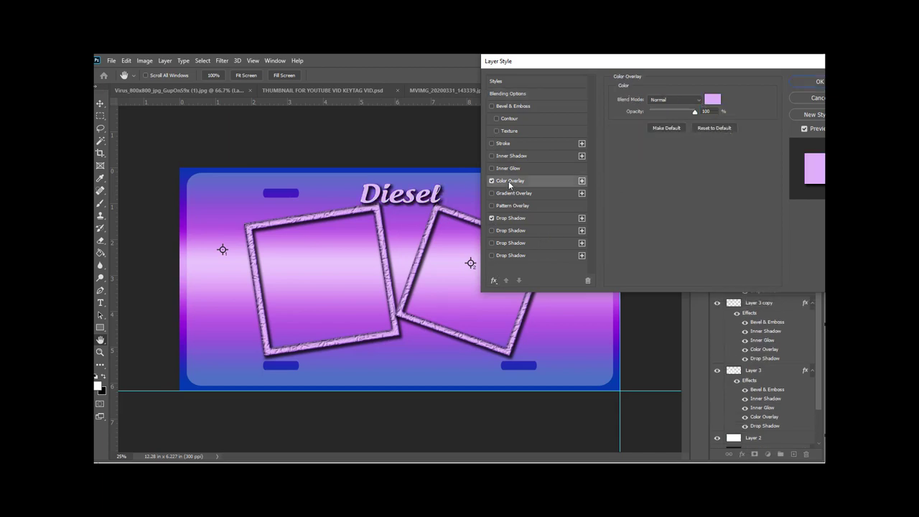
- Set the overlay colour to hot pink fd42f6 and apply the style
{"action": "left_click", "coordinate": [713, 100]}
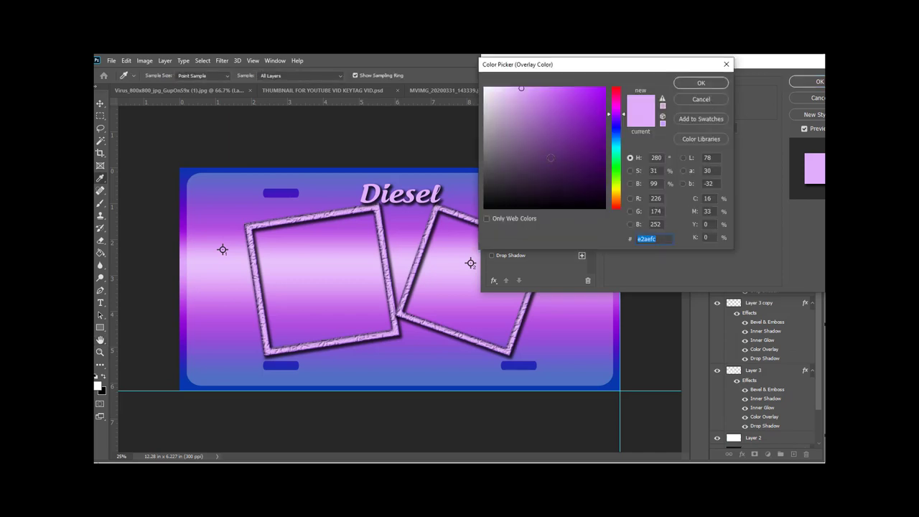
{"action": "left_click", "coordinate": [602, 163]}
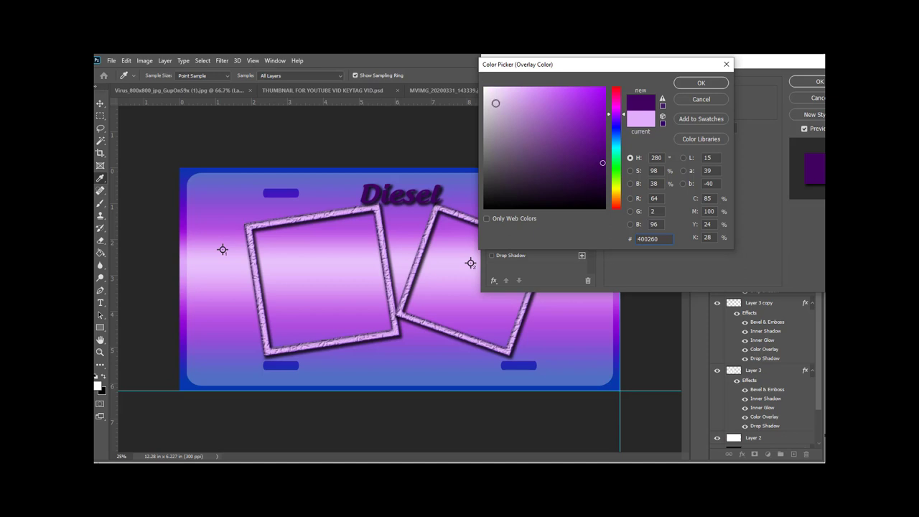
{"action": "left_click", "coordinate": [496, 103]}
{"action": "left_click", "coordinate": [498, 123]}
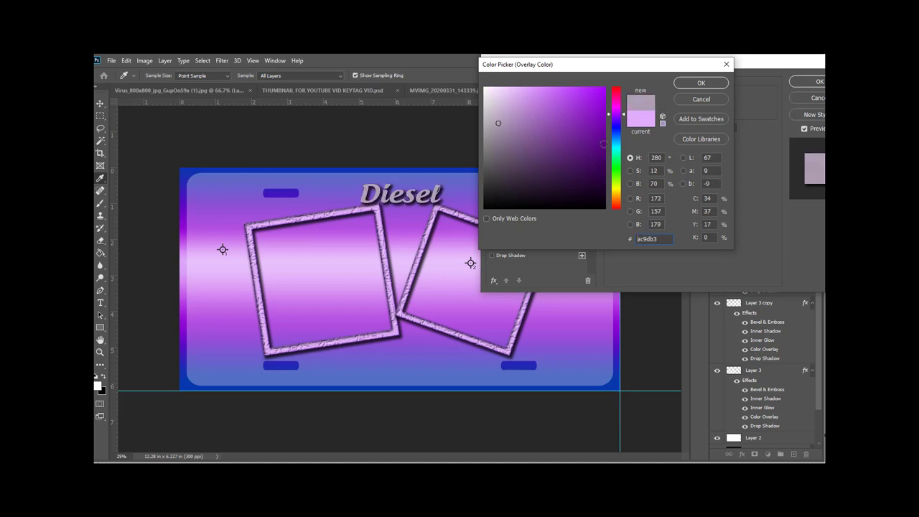
{"action": "left_click", "coordinate": [617, 105]}
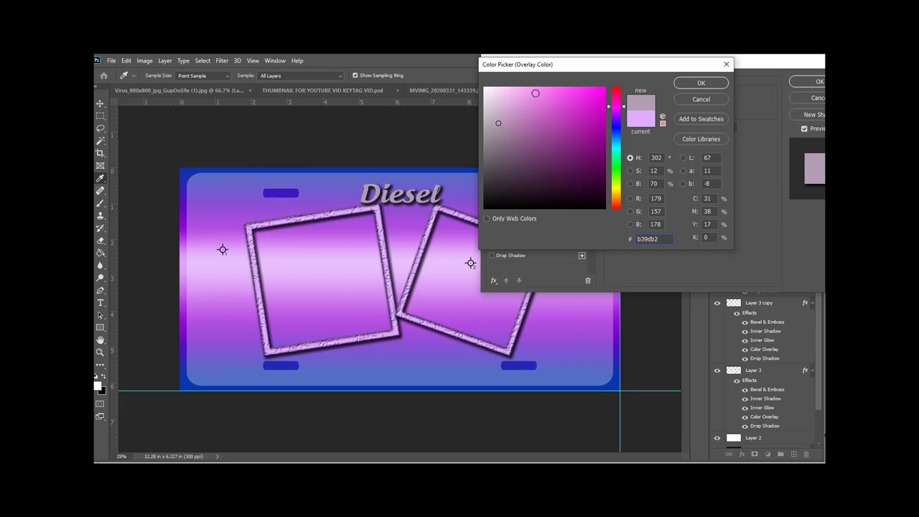
{"action": "left_click", "coordinate": [544, 90]}
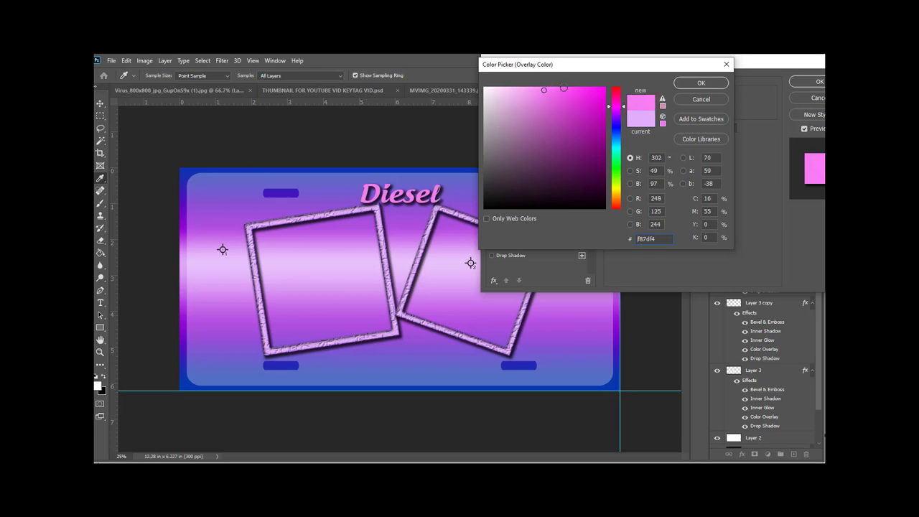
{"action": "left_click", "coordinate": [564, 88]}
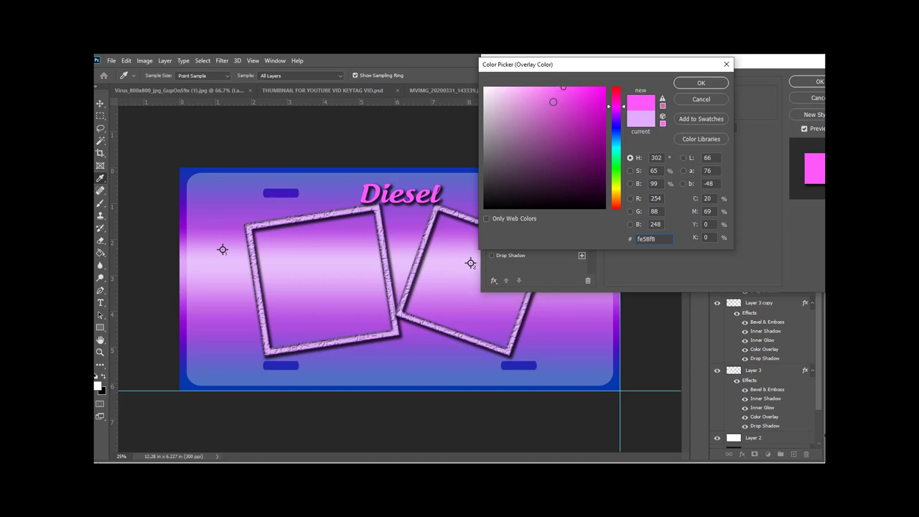
{"action": "left_click", "coordinate": [573, 87]}
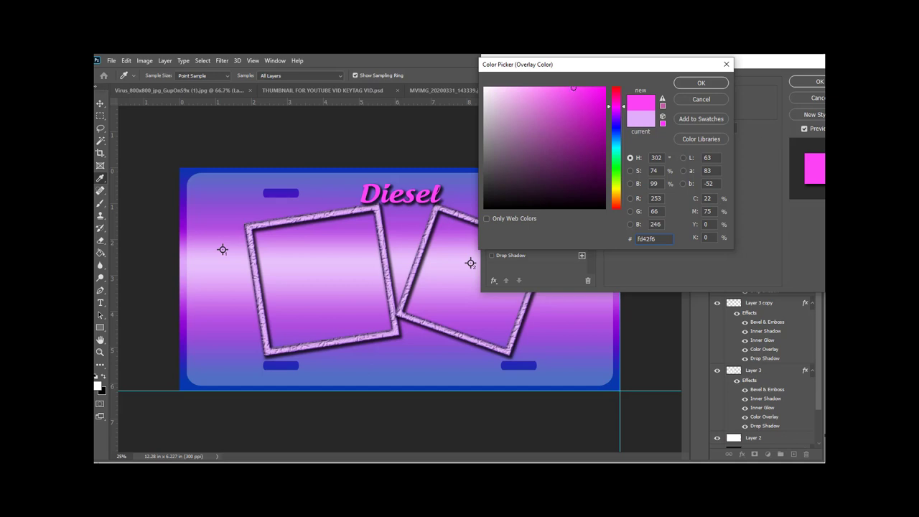
{"action": "left_click", "coordinate": [720, 84]}
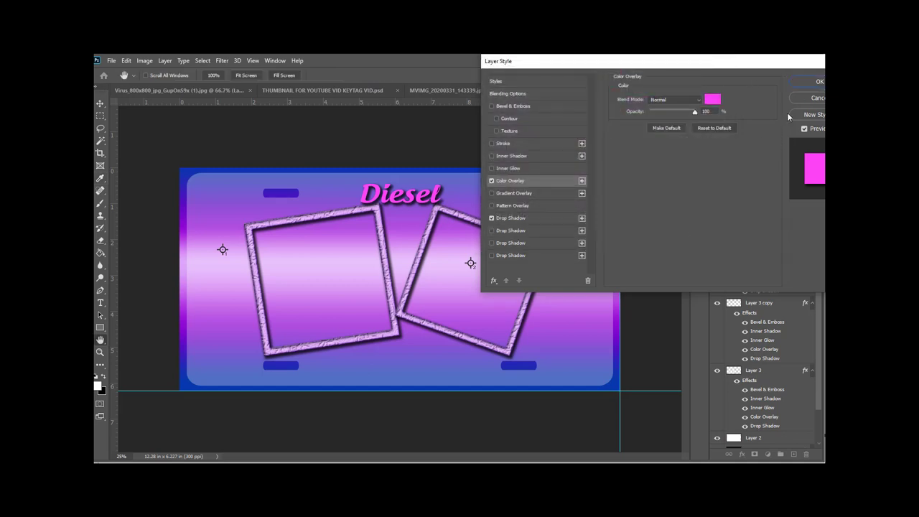
{"action": "left_click", "coordinate": [817, 82]}
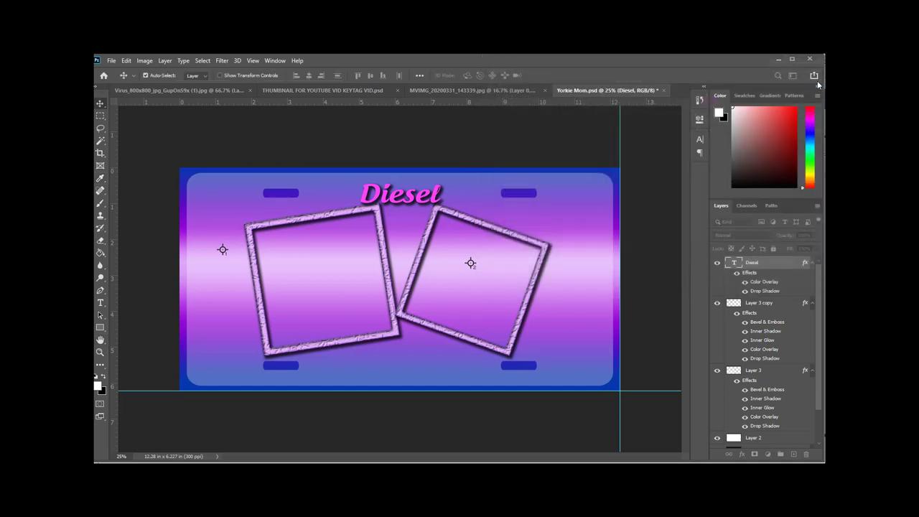
- Duplicate the Diesel text layer as 'bottom test' and drag the copy down to the plate's bottom
{"action": "right_click", "coordinate": [772, 269]}
{"action": "left_click", "coordinate": [691, 94]}
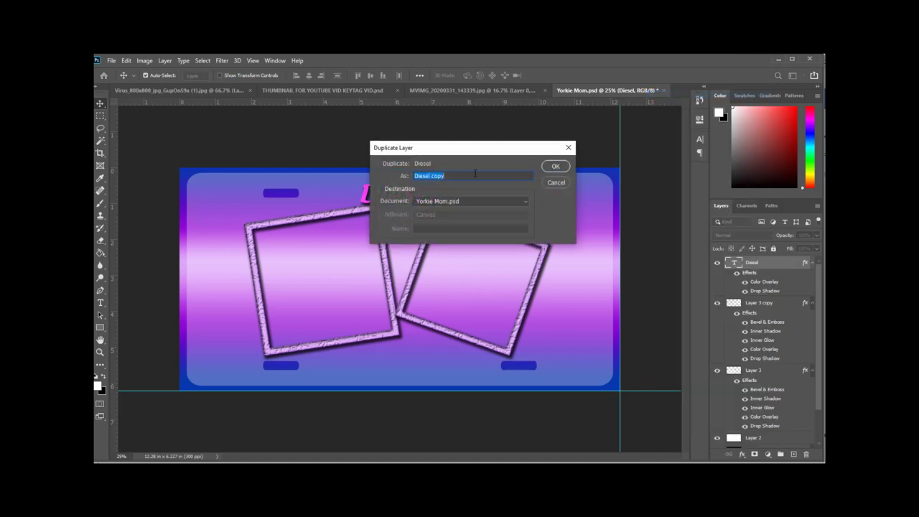
{"action": "type", "text": "bottom tes"}
{"action": "type", "text": "t"}
{"action": "key", "text": "Return"}
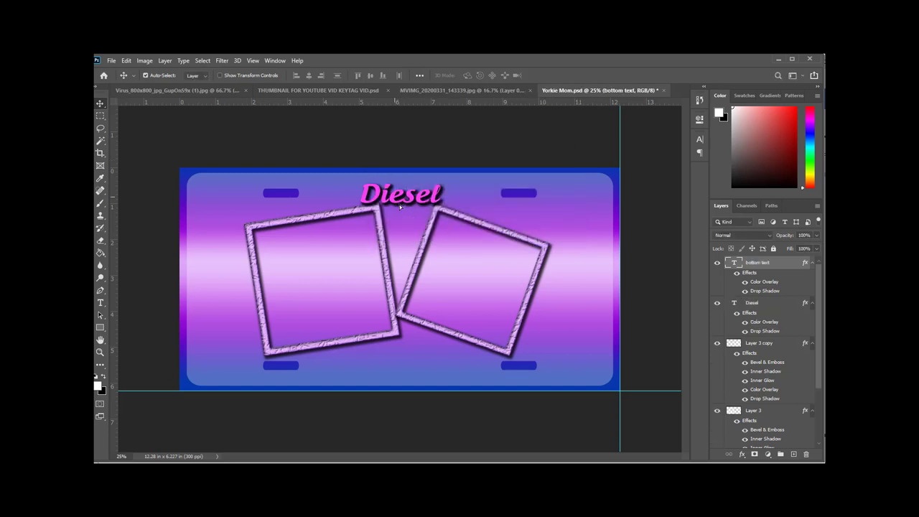
{"action": "left_click_drag", "start_coordinate": [400, 203], "coordinate": [394, 367]}
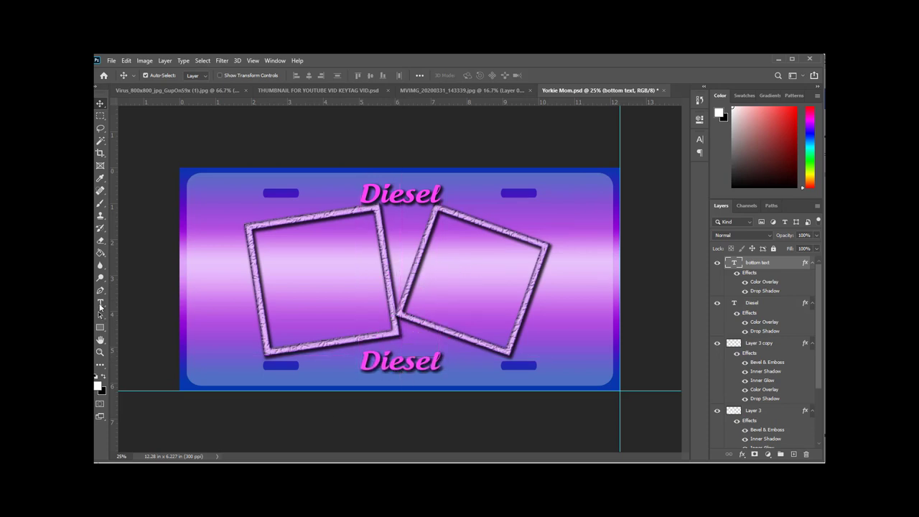
- Retype the bottom title copy to read 'Mommy's Girl' and commit the edit
{"action": "key", "text": "t"}
{"action": "left_click_drag", "start_coordinate": [439, 364], "coordinate": [358, 361]}
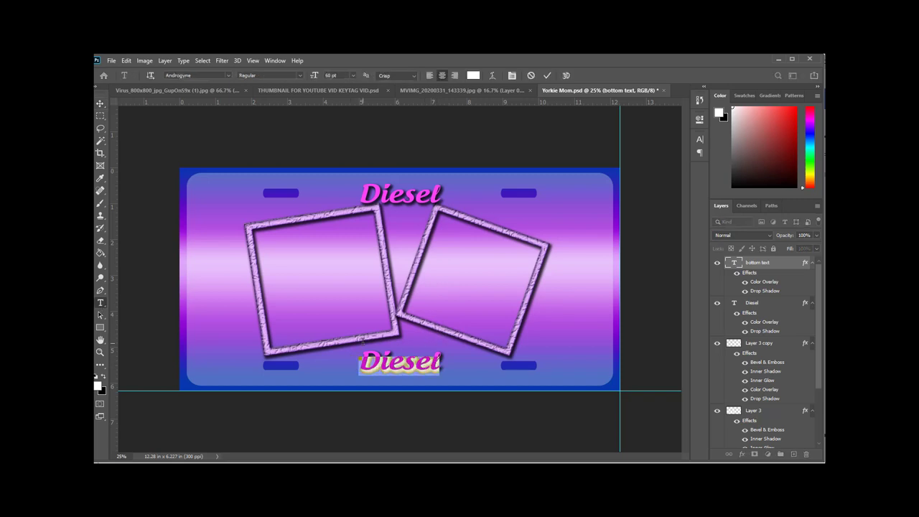
{"action": "type", "text": "Mommy's Girl"}
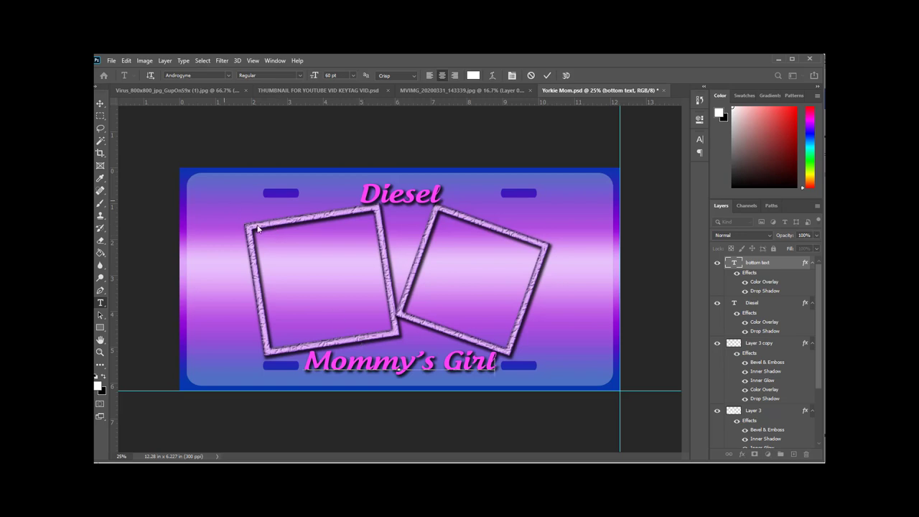
{"action": "left_click", "coordinate": [100, 106]}
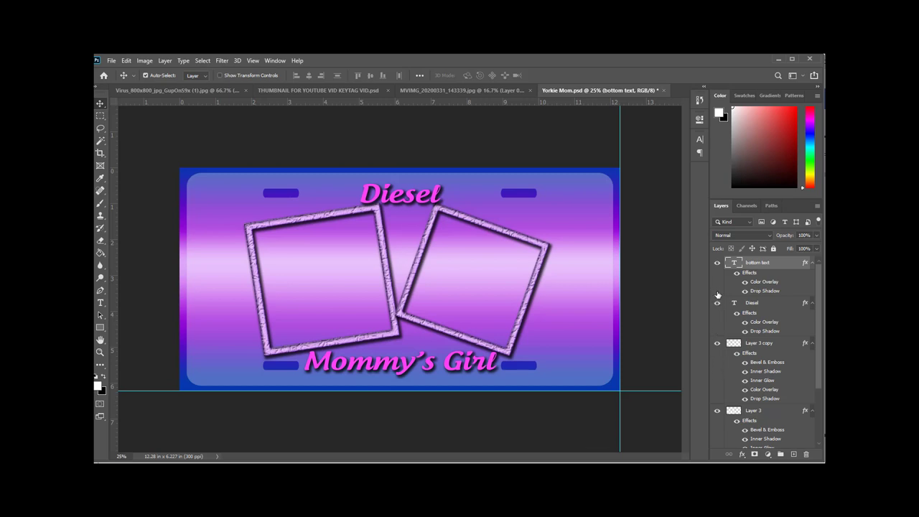
- Scroll the Layers panel and select the left photo frame's Layer 3 with the Move tool
{"action": "scroll", "coordinate": [718, 379], "scroll_direction": "down", "scroll_amount": 3}
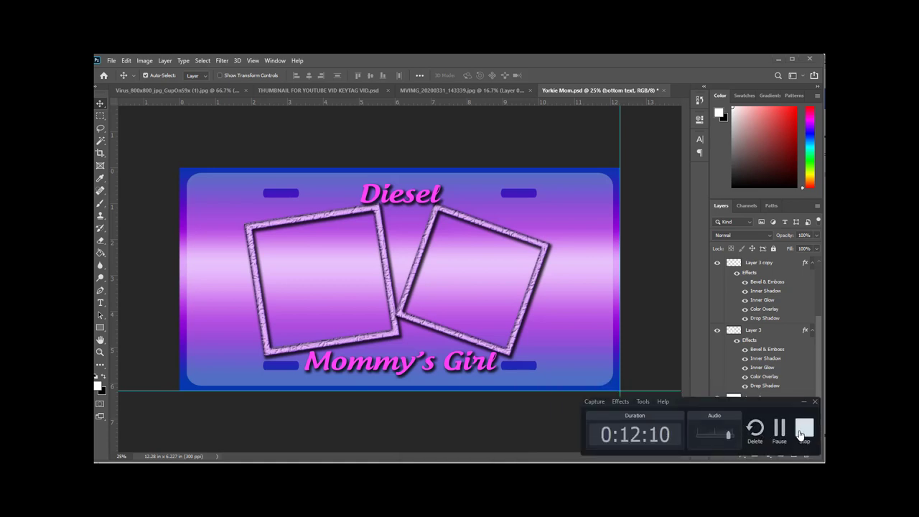
{"action": "left_click", "coordinate": [780, 430]}
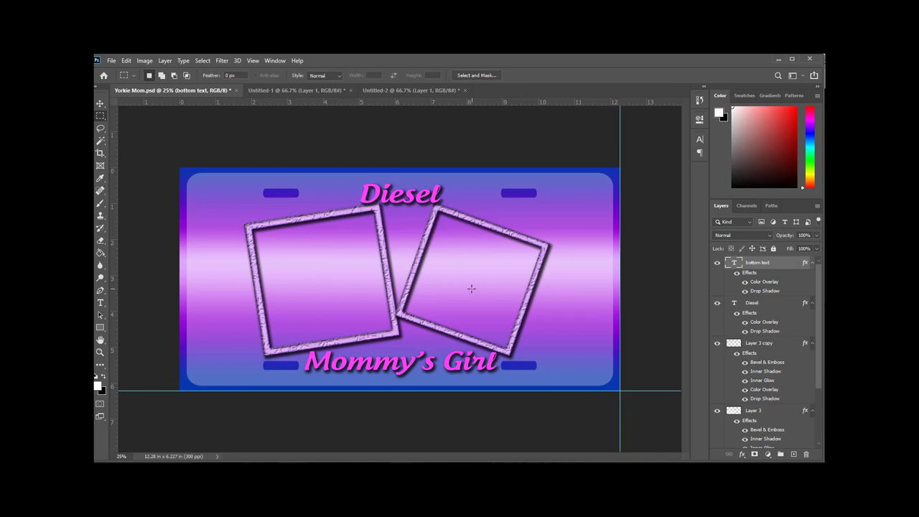
{"action": "left_click", "coordinate": [100, 105]}
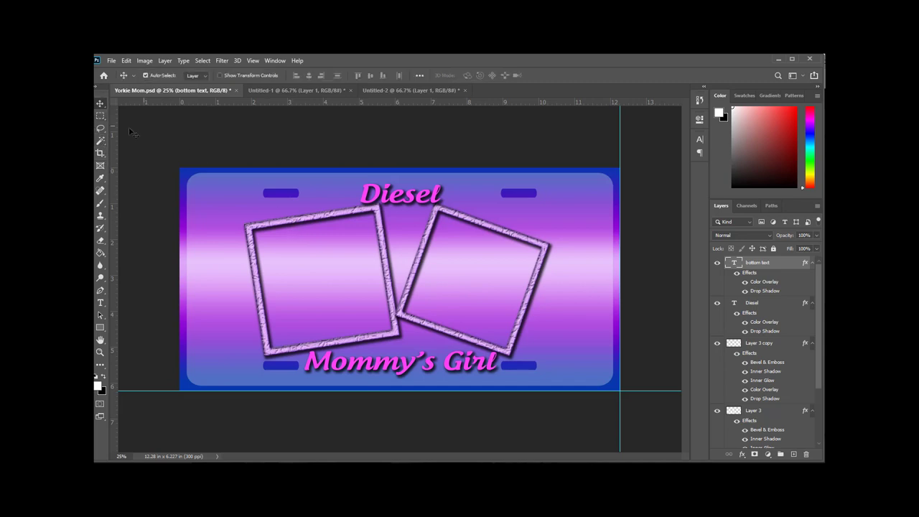
{"action": "left_click", "coordinate": [324, 222]}
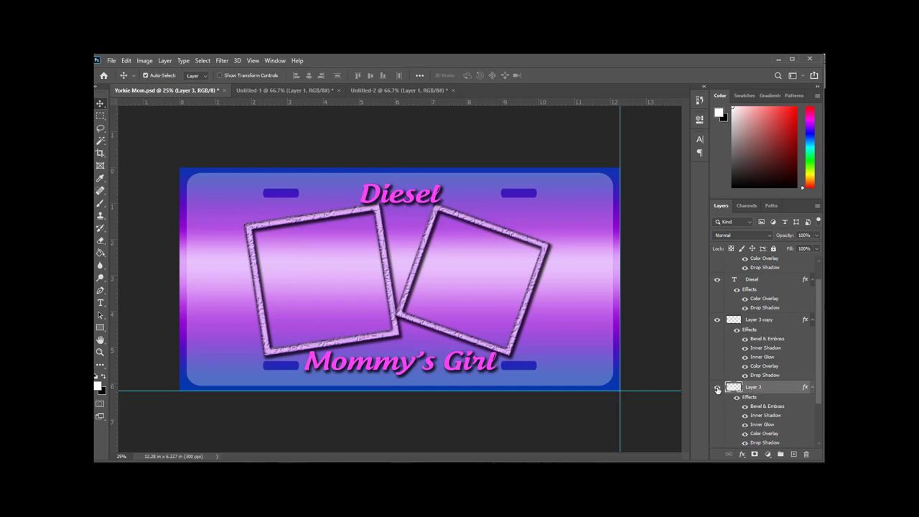
- Confirm Layer 3 via its visibility, then Magic Wand-select the left frame's empty interior with Contiguous on
{"action": "left_click", "coordinate": [717, 388]}
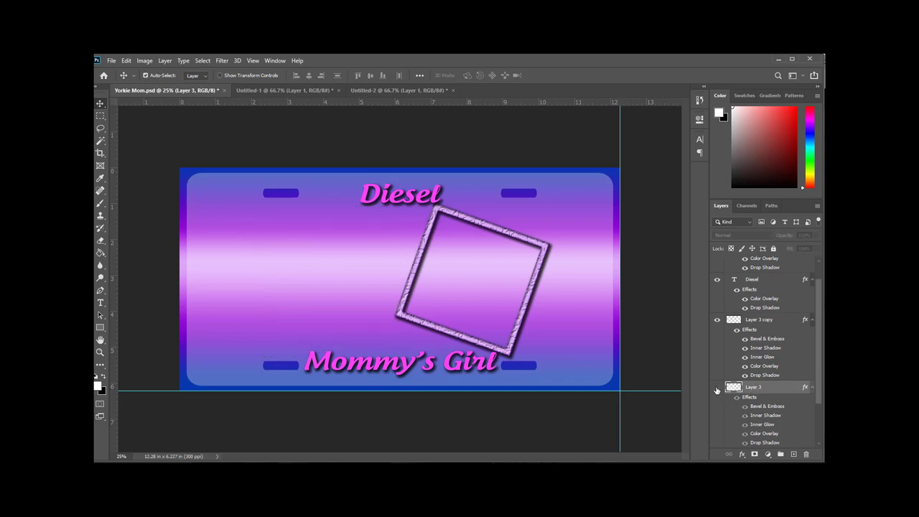
{"action": "left_click", "coordinate": [717, 388]}
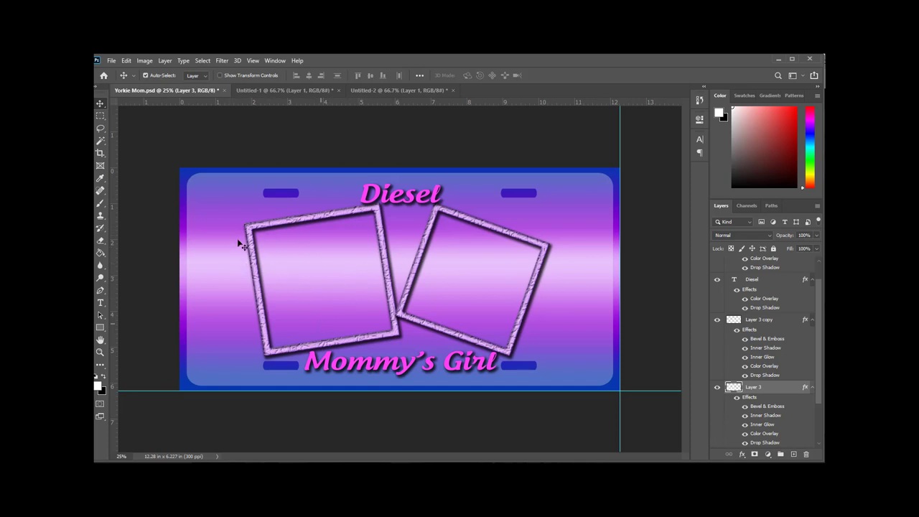
{"action": "left_click", "coordinate": [100, 142]}
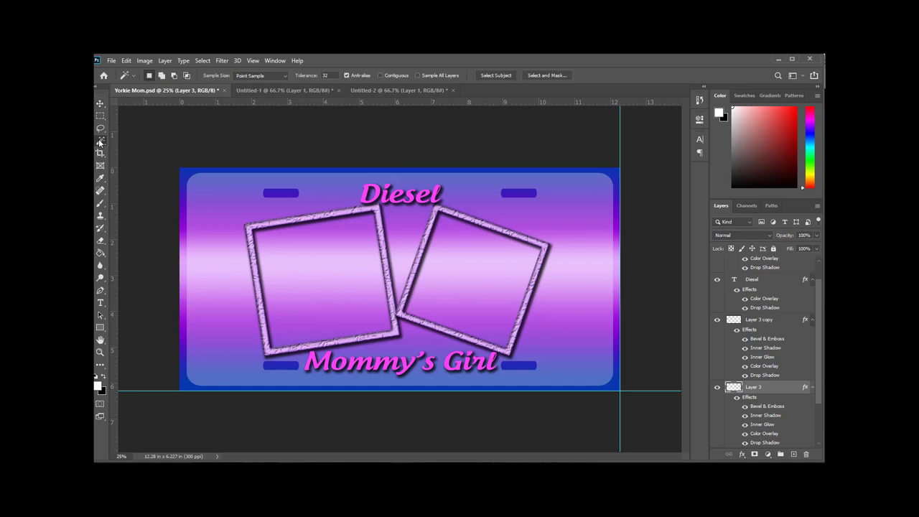
{"action": "left_click", "coordinate": [318, 270]}
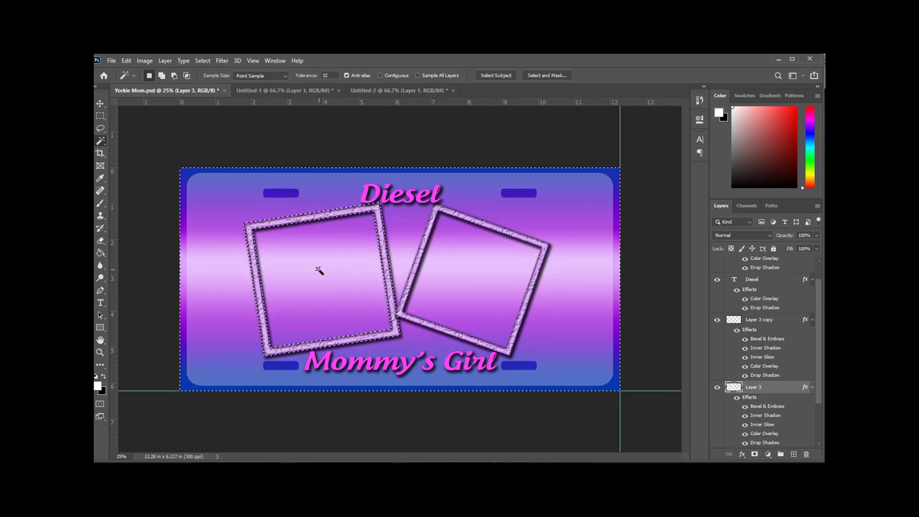
{"action": "left_click", "coordinate": [380, 74]}
{"action": "left_click", "coordinate": [380, 75]}
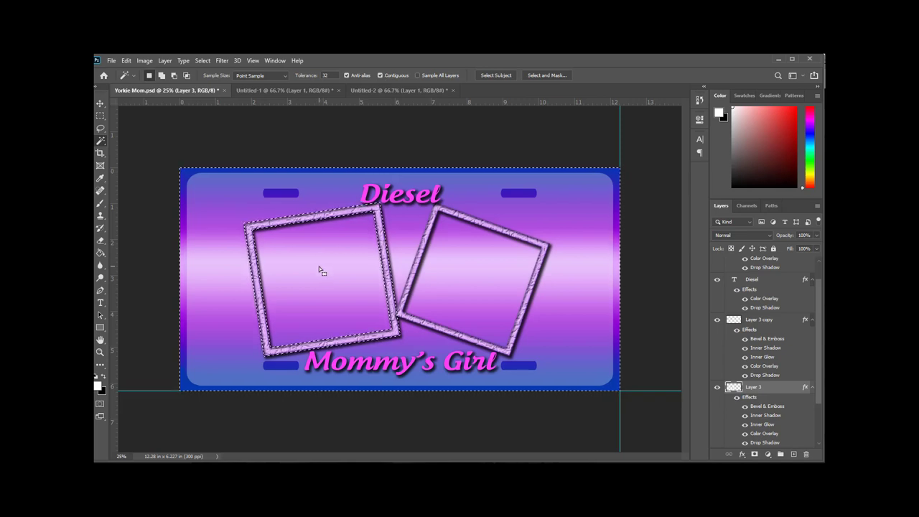
{"action": "key", "text": "ctrl+d"}
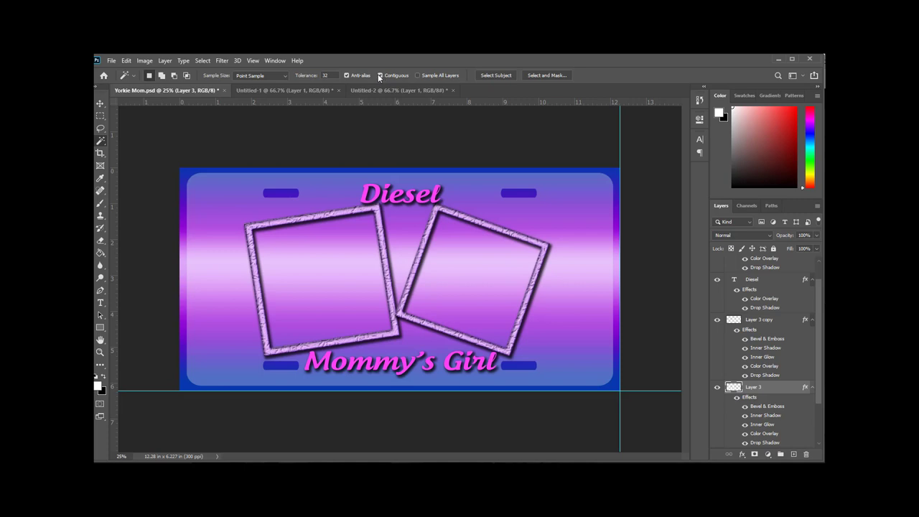
{"action": "left_click", "coordinate": [323, 269]}
- Select all of the lying-down dog photo in Untitled-1 and copy it
{"action": "left_click", "coordinate": [278, 90]}
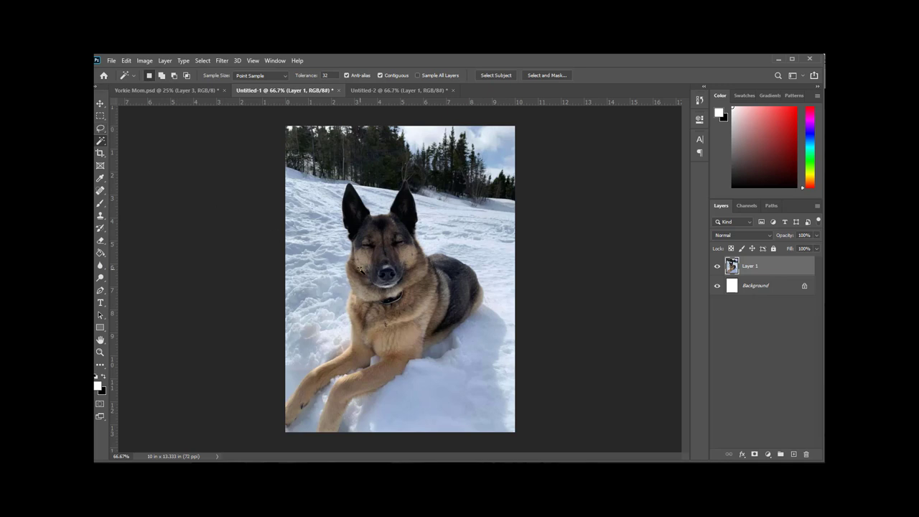
{"action": "key", "text": "ctrl+a"}
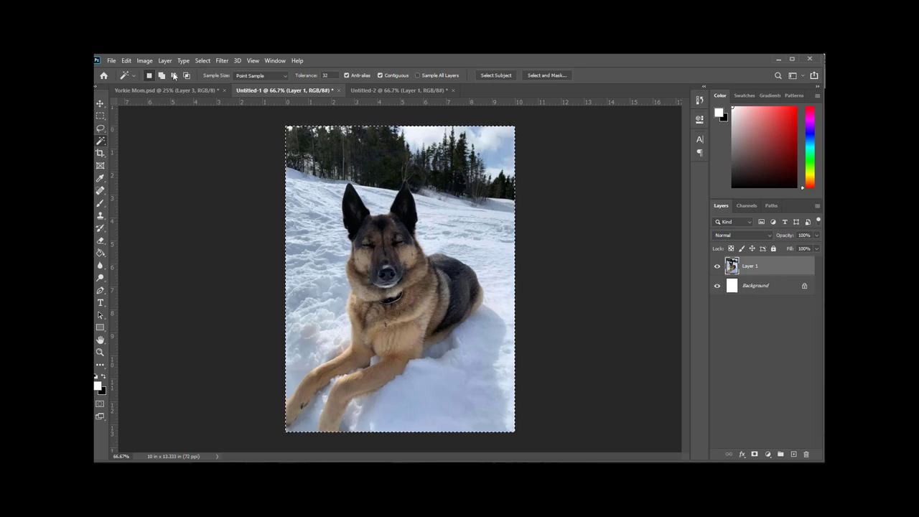
{"action": "left_click", "coordinate": [126, 60]}
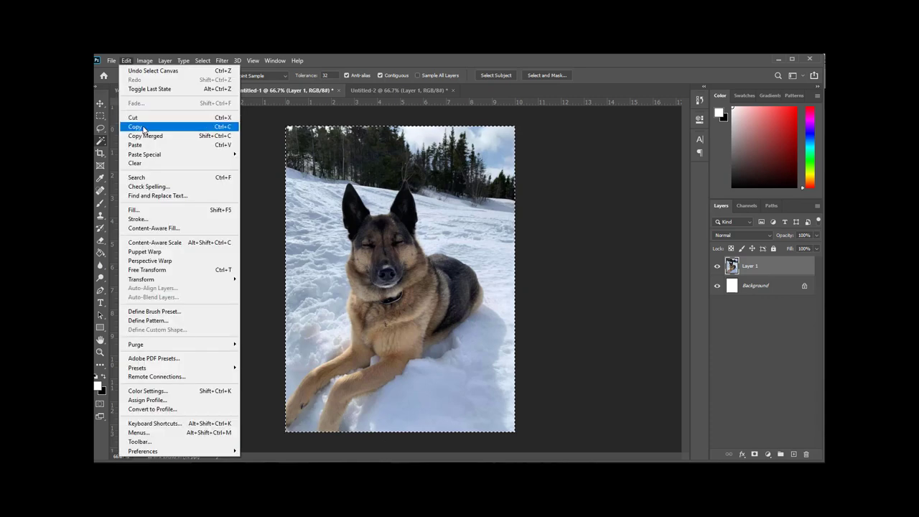
{"action": "left_click", "coordinate": [143, 127]}
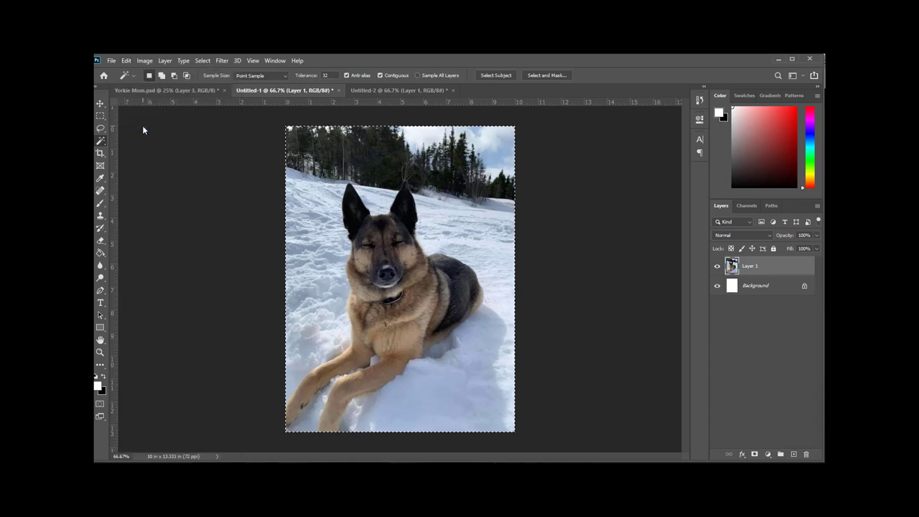
- On Yorkie Mom.psd, activate Layer 3 and paste the dog photo into the left frame as Layer 4
{"action": "left_click", "coordinate": [156, 91]}
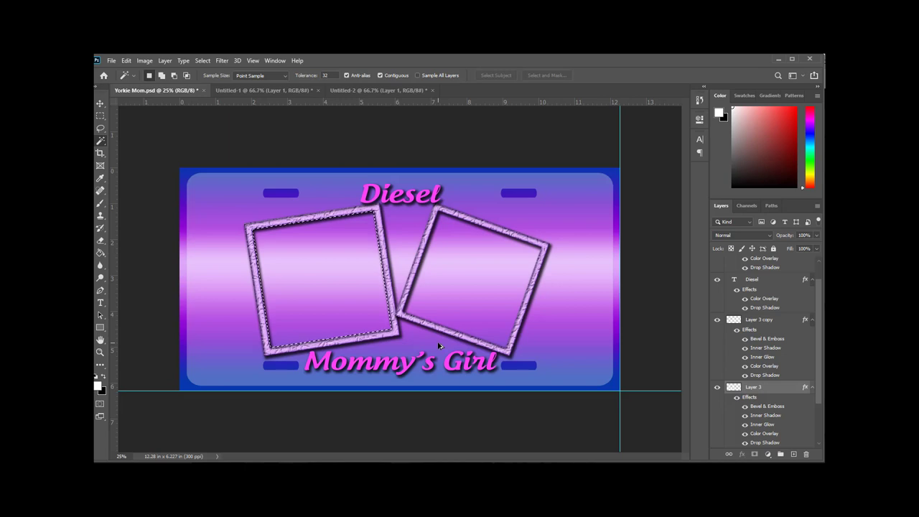
{"action": "left_click", "coordinate": [289, 89]}
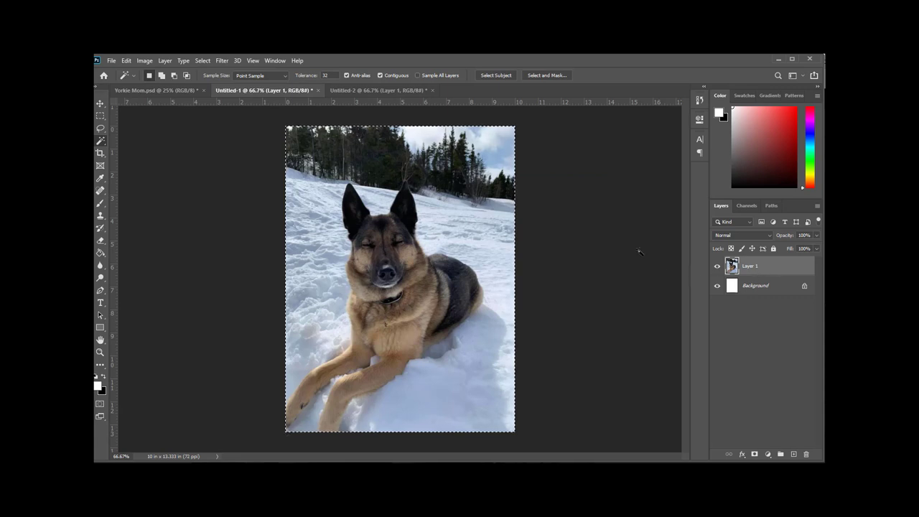
{"action": "left_click", "coordinate": [156, 90]}
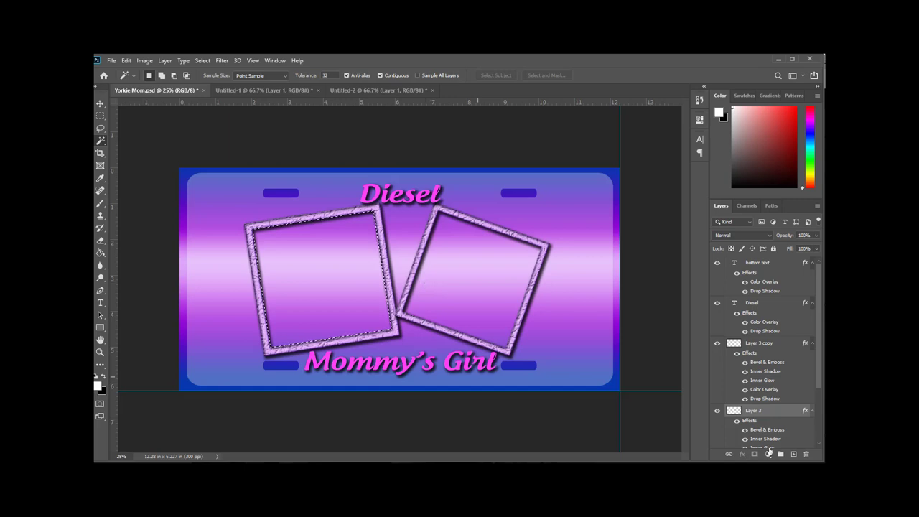
{"action": "left_click", "coordinate": [775, 414]}
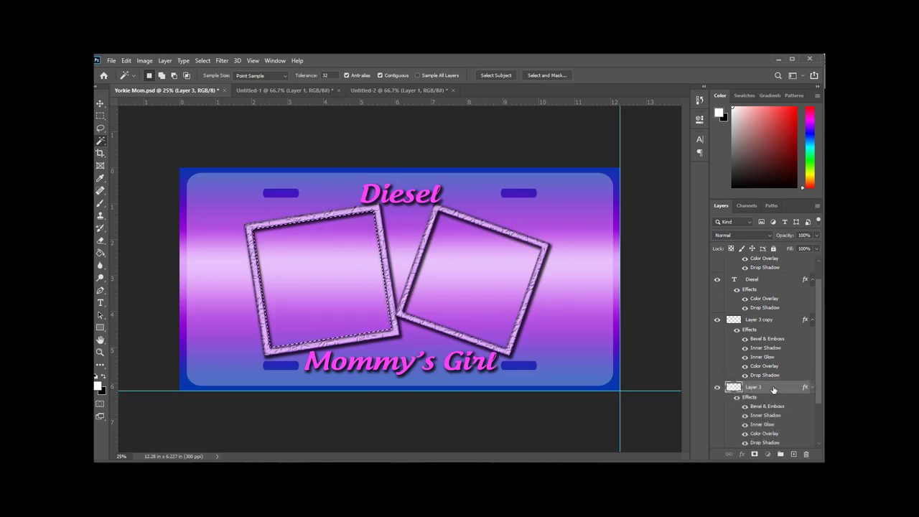
{"action": "key", "text": "ctrl+j"}
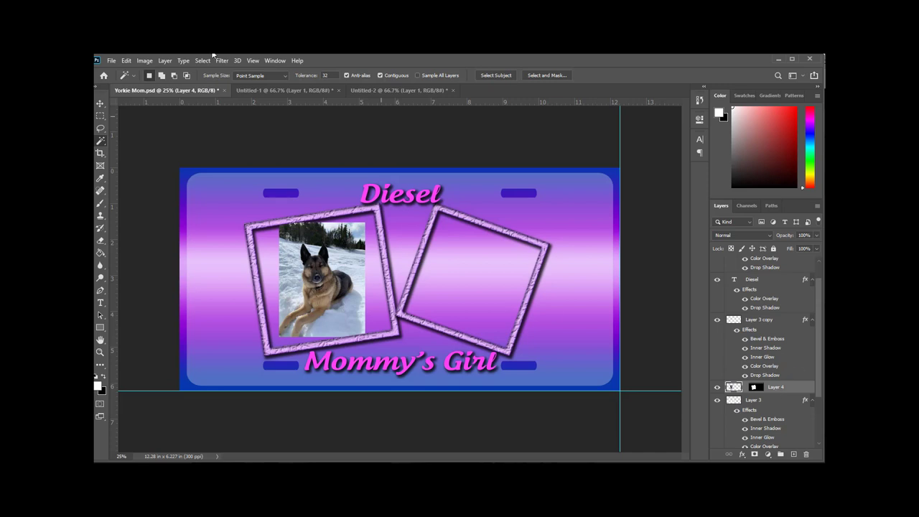
- Reposition Layer 4, scale it to about 153% and tilt about -8.5° to fill the left frame
{"action": "left_click", "coordinate": [100, 104]}
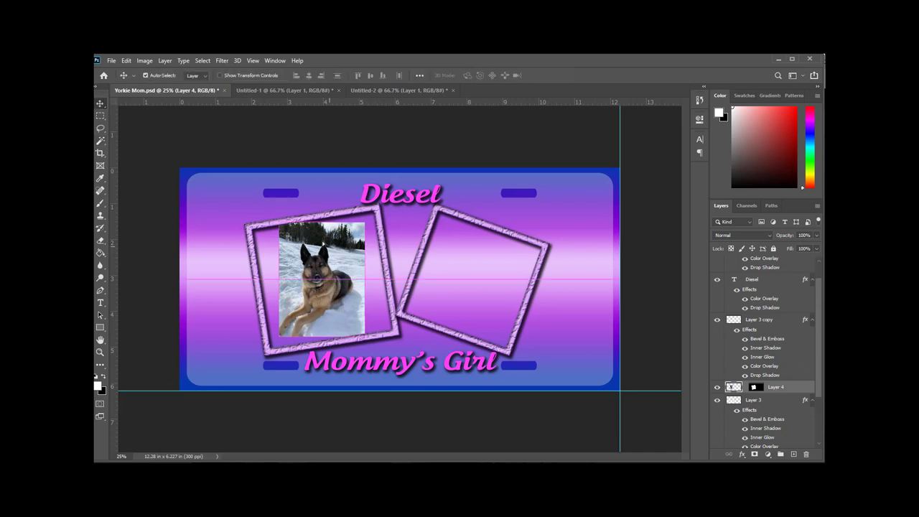
{"action": "mouse_move", "coordinate": [343, 254]}
{"action": "left_mouse_down"}
{"action": "mouse_move", "coordinate": [307, 225]}
{"action": "mouse_move", "coordinate": [402, 305]}
{"action": "mouse_move", "coordinate": [327, 241]}
{"action": "mouse_move", "coordinate": [298, 278]}
{"action": "mouse_move", "coordinate": [301, 323]}
{"action": "mouse_move", "coordinate": [345, 266]}
{"action": "left_mouse_up"}
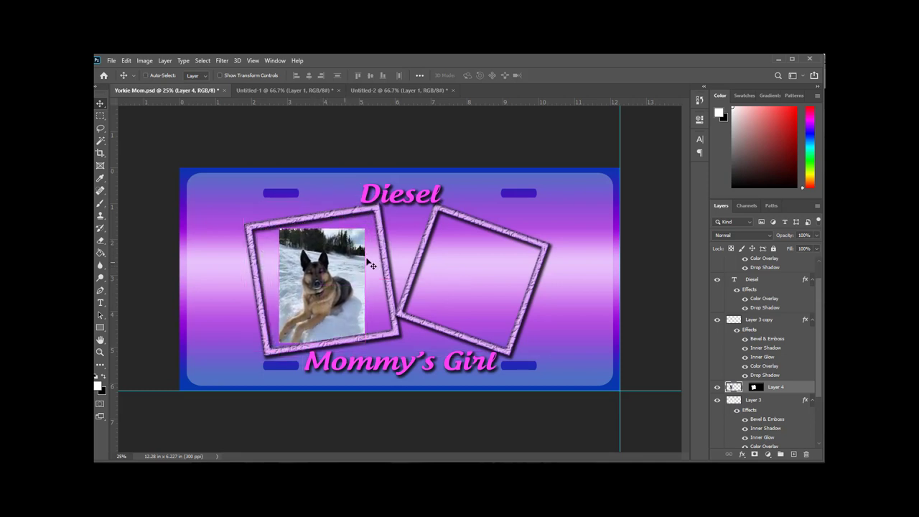
{"action": "key", "text": "ctrl+t"}
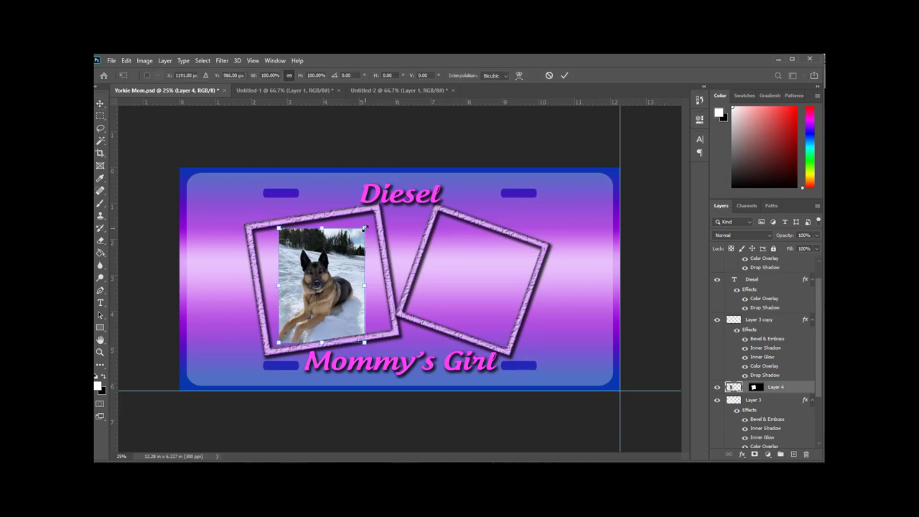
{"action": "left_click_drag", "start_coordinate": [365, 229], "coordinate": [395, 189]}
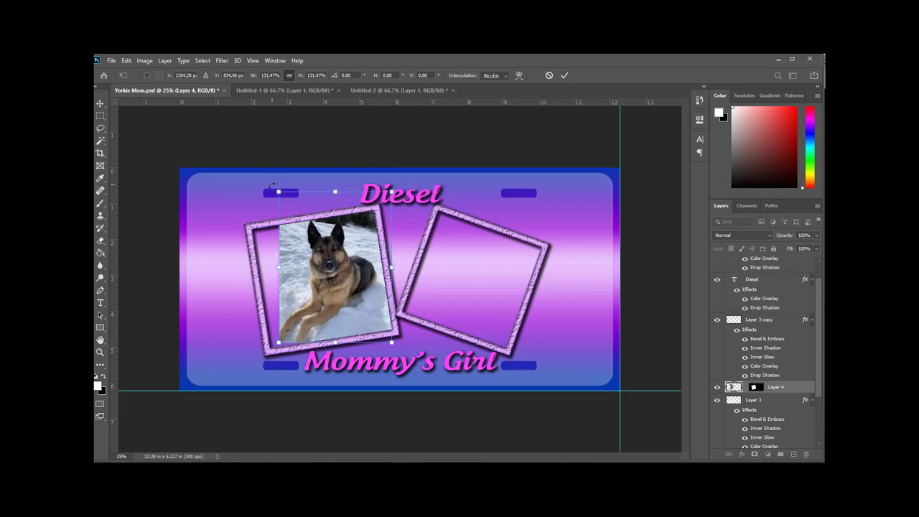
{"action": "left_click_drag", "start_coordinate": [266, 189], "coordinate": [248, 186]}
{"action": "left_click_drag", "start_coordinate": [288, 248], "coordinate": [272, 247]}
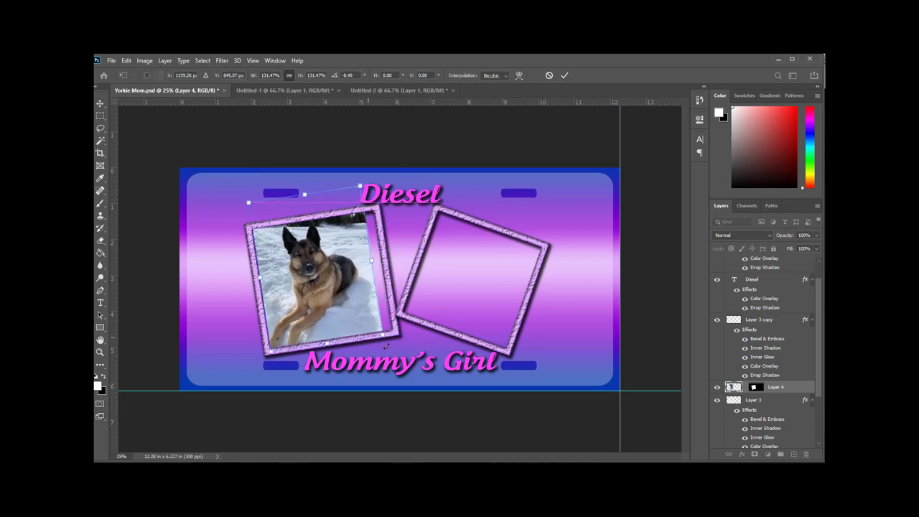
{"action": "left_click_drag", "start_coordinate": [384, 335], "coordinate": [406, 346]}
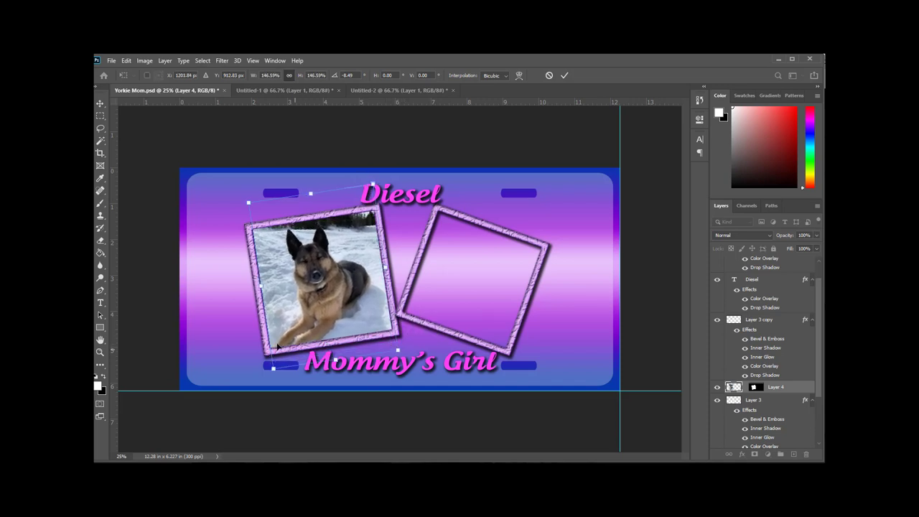
{"action": "left_click_drag", "start_coordinate": [273, 369], "coordinate": [268, 376]}
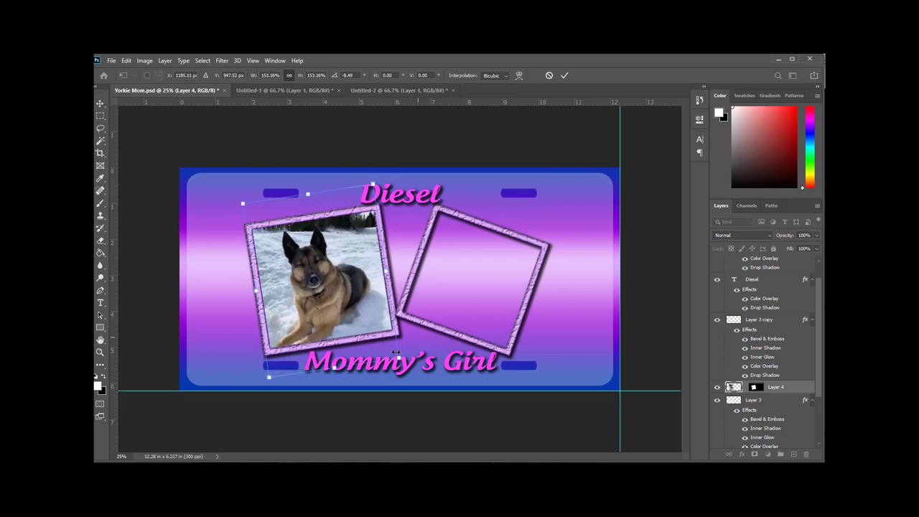
{"action": "key", "text": "Return"}
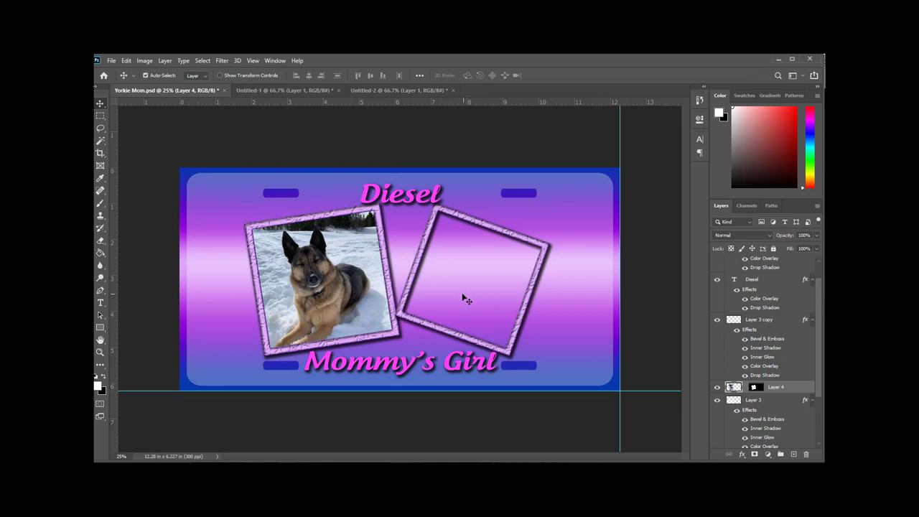
- Magic Wand-select the empty interior of the right frame's Layer 3 copy, checking the Untitled-2 photo tab
{"action": "left_click", "coordinate": [467, 222]}
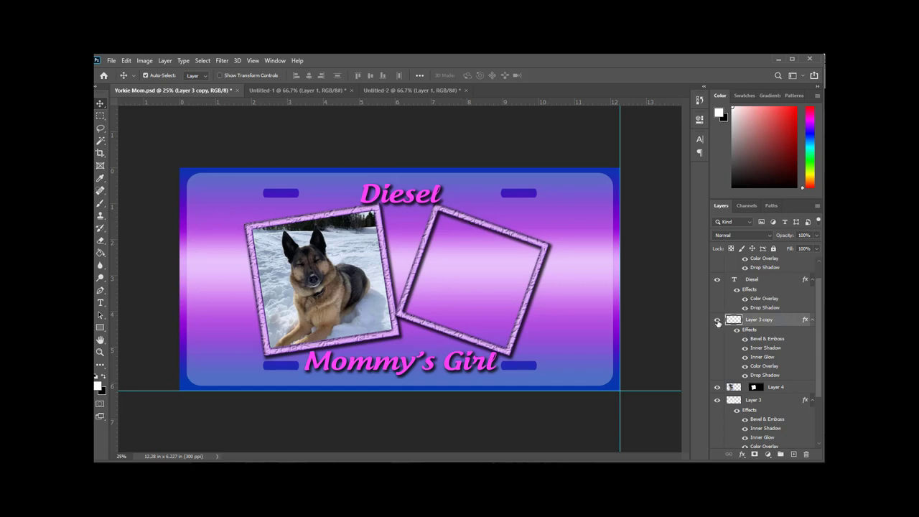
{"action": "left_click", "coordinate": [717, 320]}
{"action": "left_click", "coordinate": [717, 321]}
{"action": "left_click", "coordinate": [100, 141]}
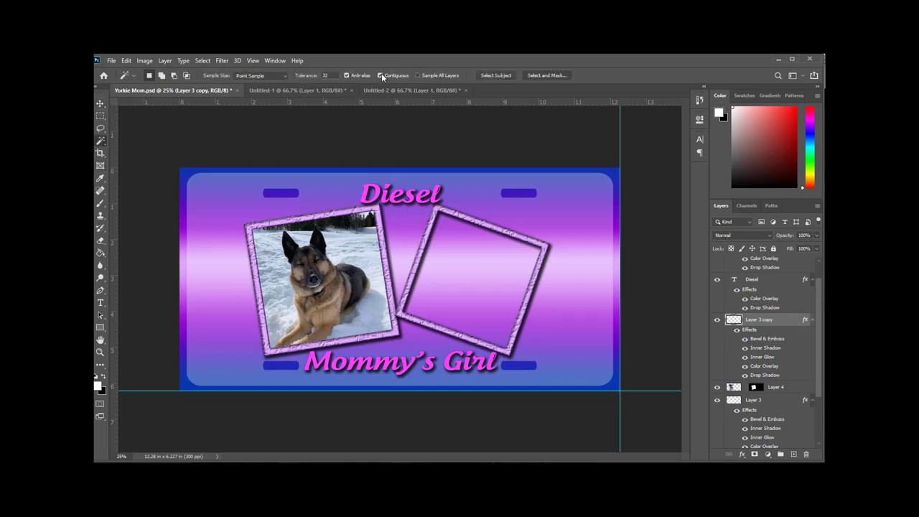
{"action": "left_click", "coordinate": [473, 267]}
{"action": "left_click", "coordinate": [375, 91]}
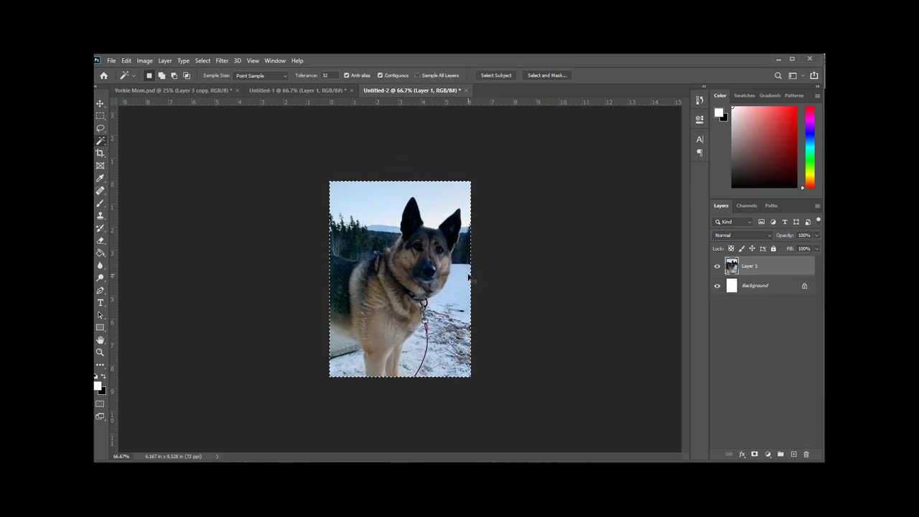
{"action": "left_click", "coordinate": [176, 91]}
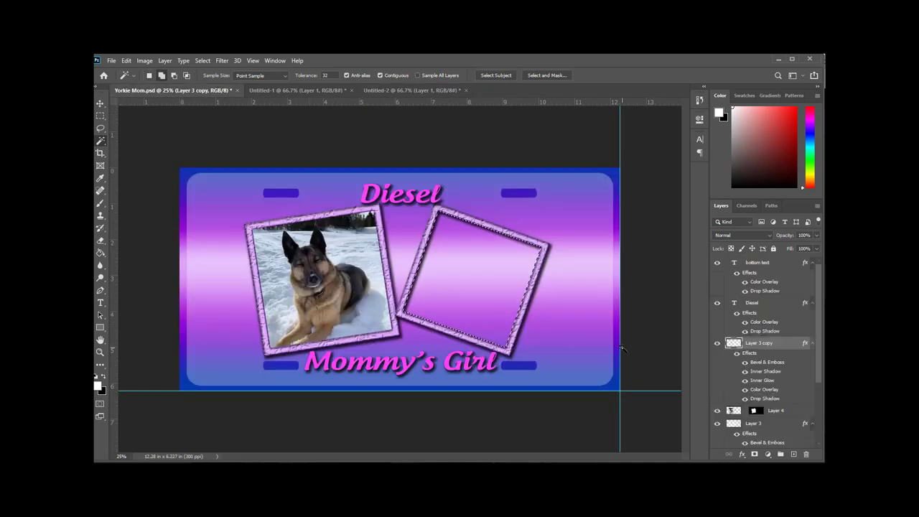
- Paste the standing dog photo into the right frame as Layer 5, enlarge it, rotate about 19°, and position it
{"action": "key", "text": "ctrl+shift+alt+v"}
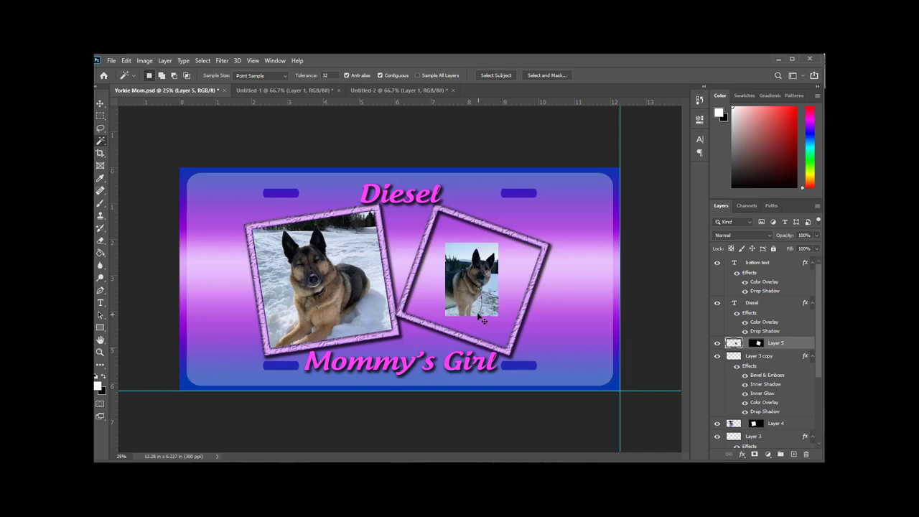
{"action": "key", "text": "ctrl+t"}
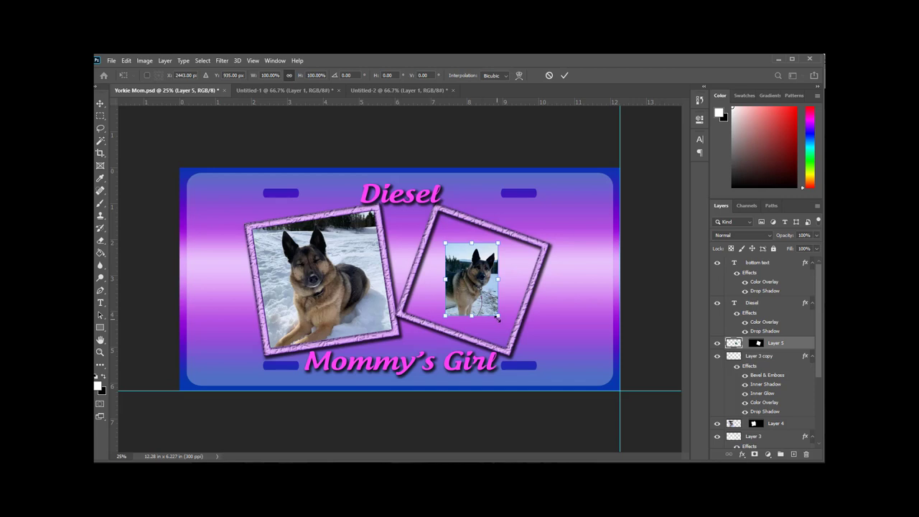
{"action": "left_click_drag", "start_coordinate": [498, 315], "coordinate": [601, 405]}
{"action": "left_click_drag", "start_coordinate": [586, 238], "coordinate": [608, 260]}
{"action": "left_click_drag", "start_coordinate": [500, 305], "coordinate": [454, 273]}
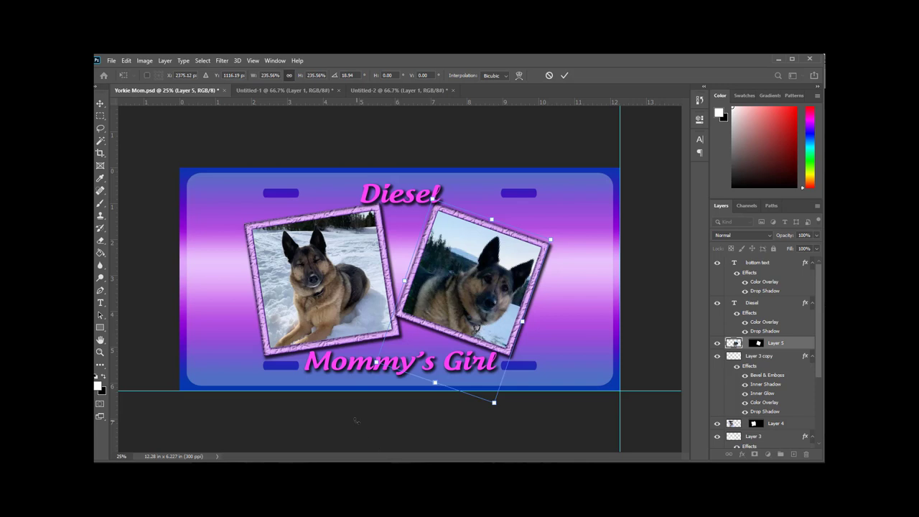
{"action": "key", "text": "Return"}
{"action": "key", "text": "w"}
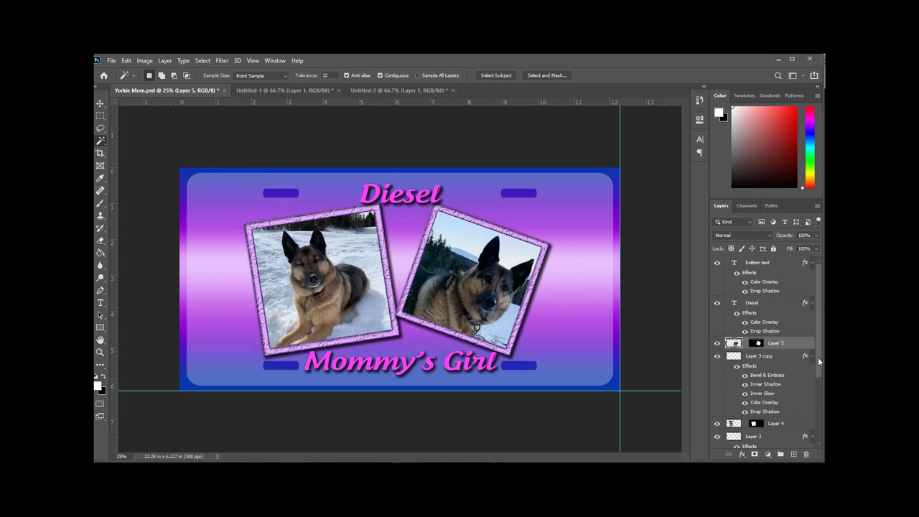
- Turn off Layer 2's visibility to remove the pale rounded plate, leaving only the gradient behind
{"action": "scroll", "coordinate": [790, 358], "scroll_direction": "down", "scroll_amount": 5}
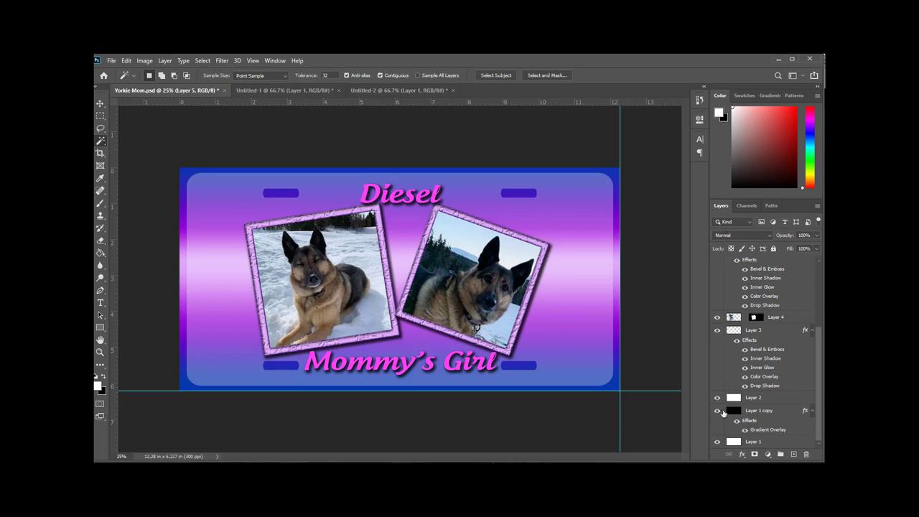
{"action": "left_click", "coordinate": [719, 332]}
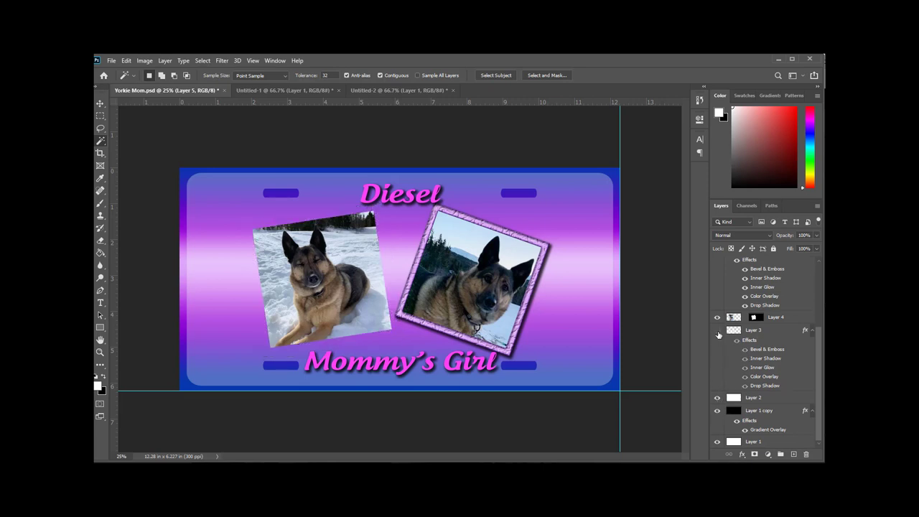
{"action": "left_click", "coordinate": [717, 331]}
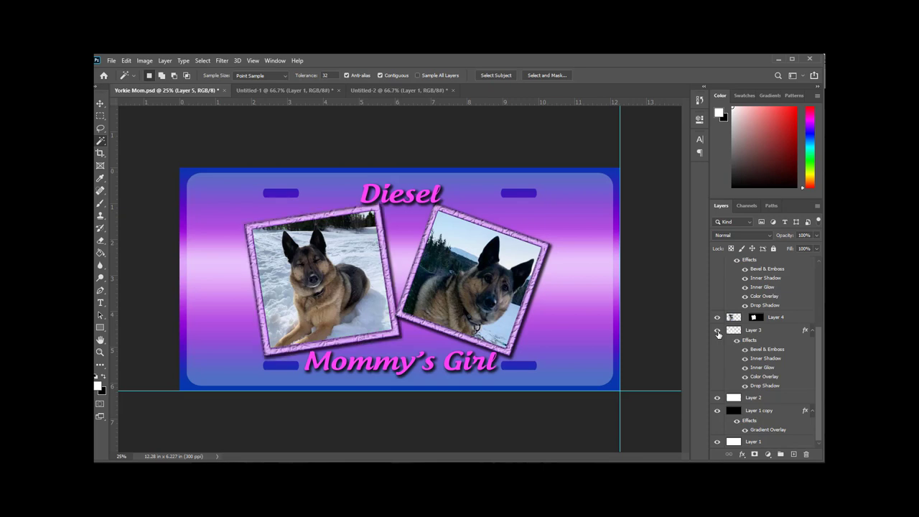
{"action": "left_click", "coordinate": [716, 398]}
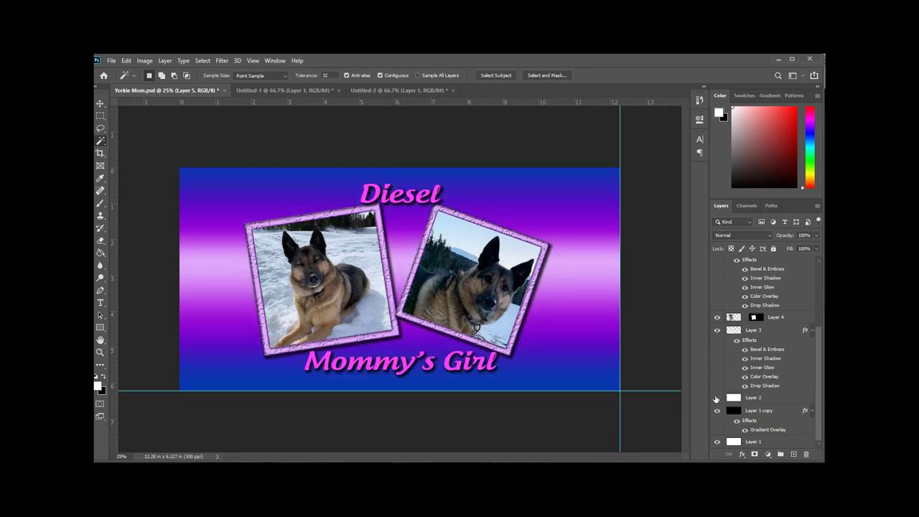
{"action": "left_click", "coordinate": [111, 60]}
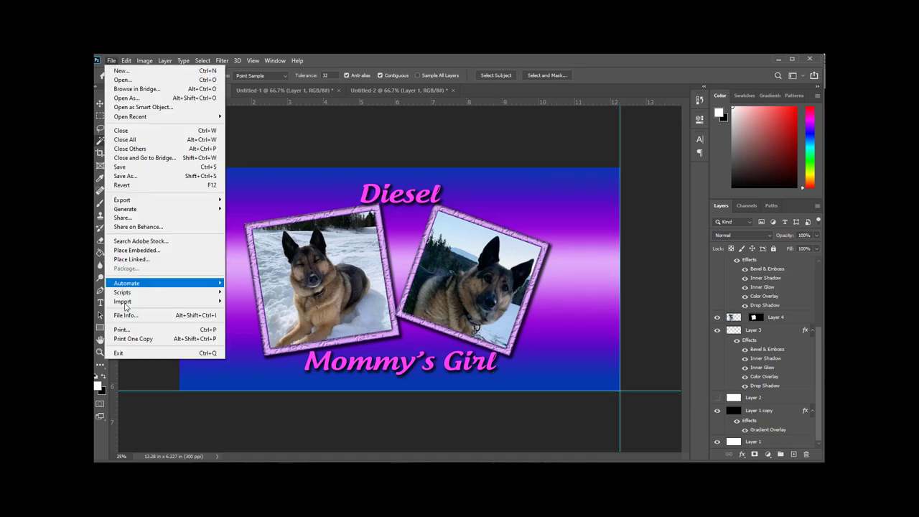
{"action": "left_click", "coordinate": [126, 330]}
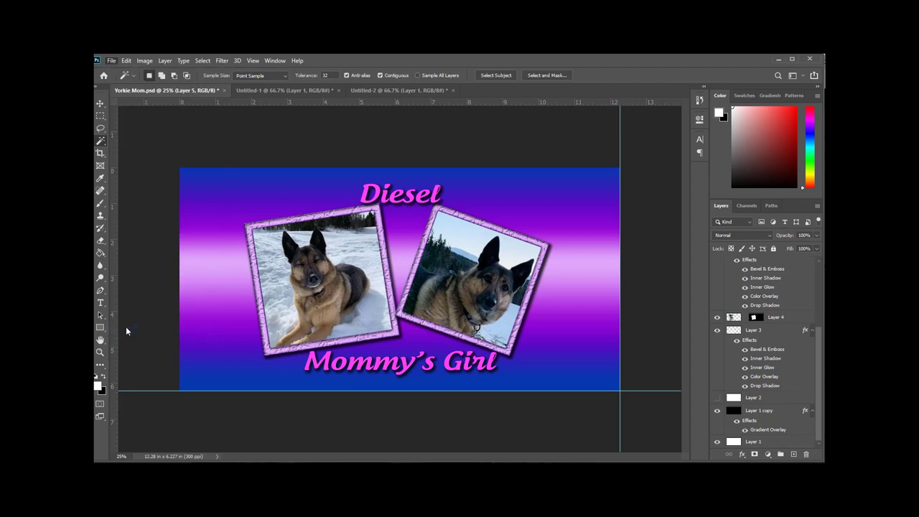